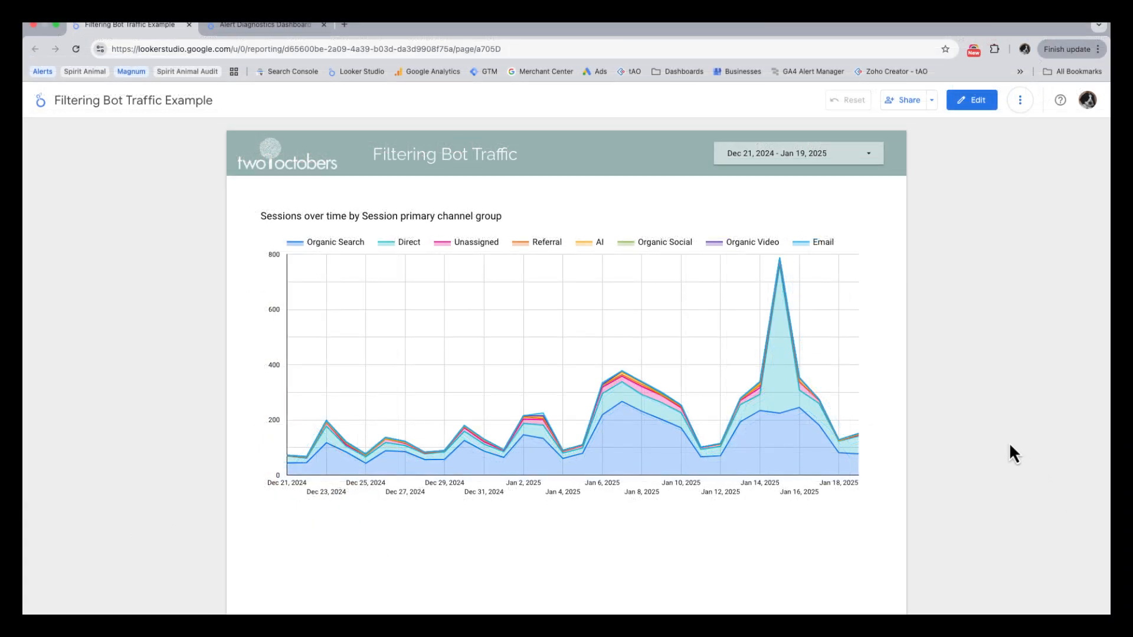
View the Tech & geo page of the Alert Diagnostics Dashboard, and return to the Filtering Bot Traffic Example report.
left_click(261, 27)
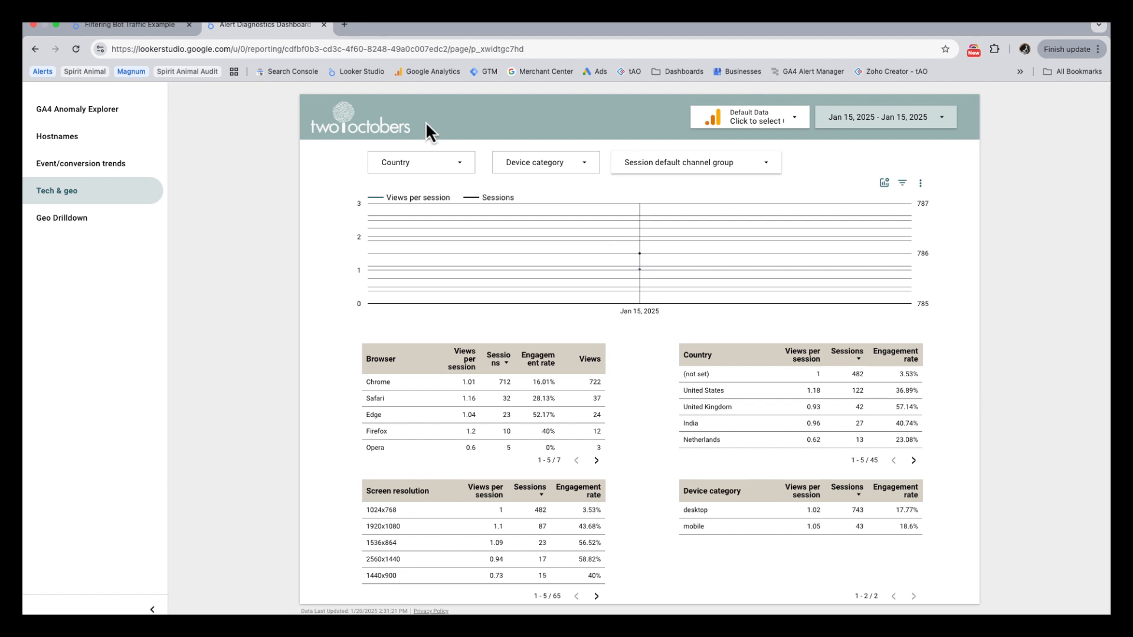
left_click(140, 26)
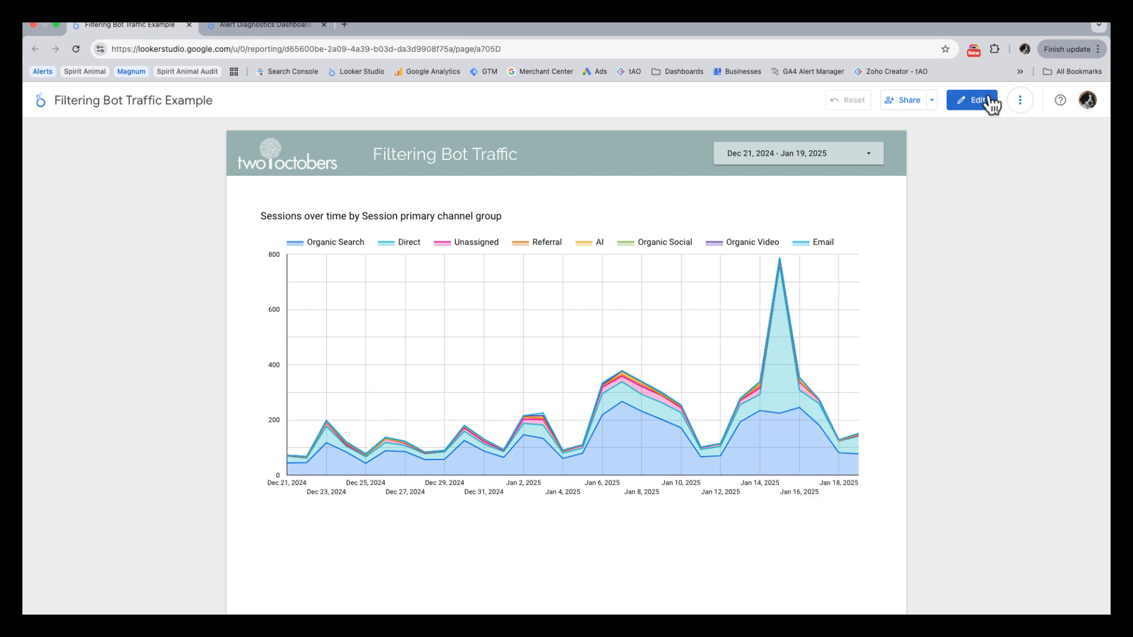
Put the report into edit mode and open its embedded Two Octobers GA4 data source for editing.
left_click(975, 105)
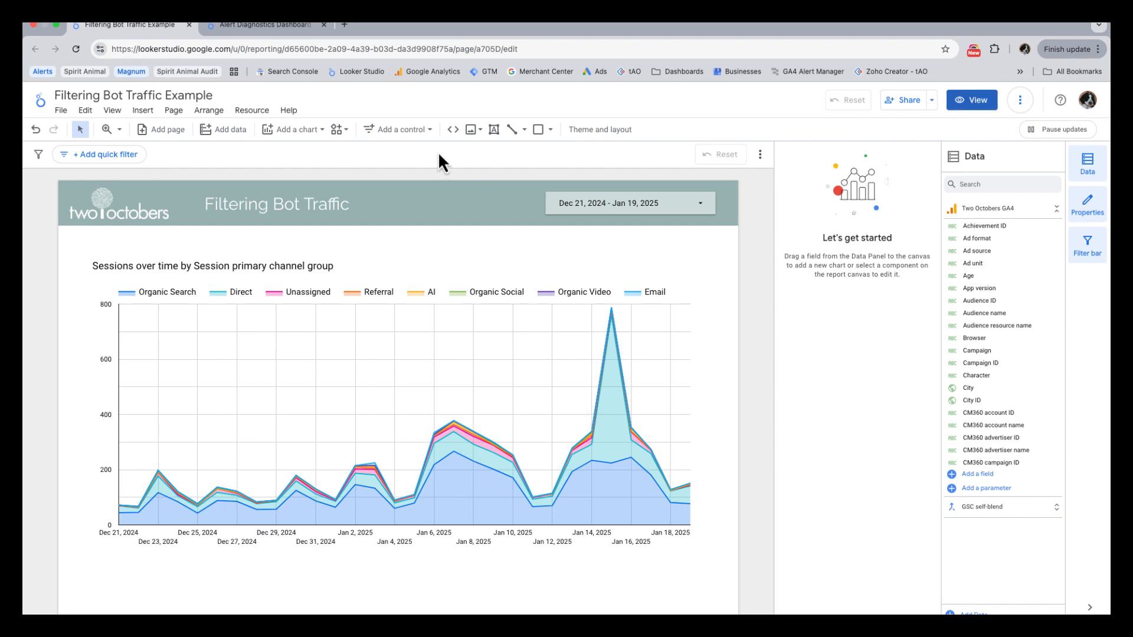
left_click(253, 110)
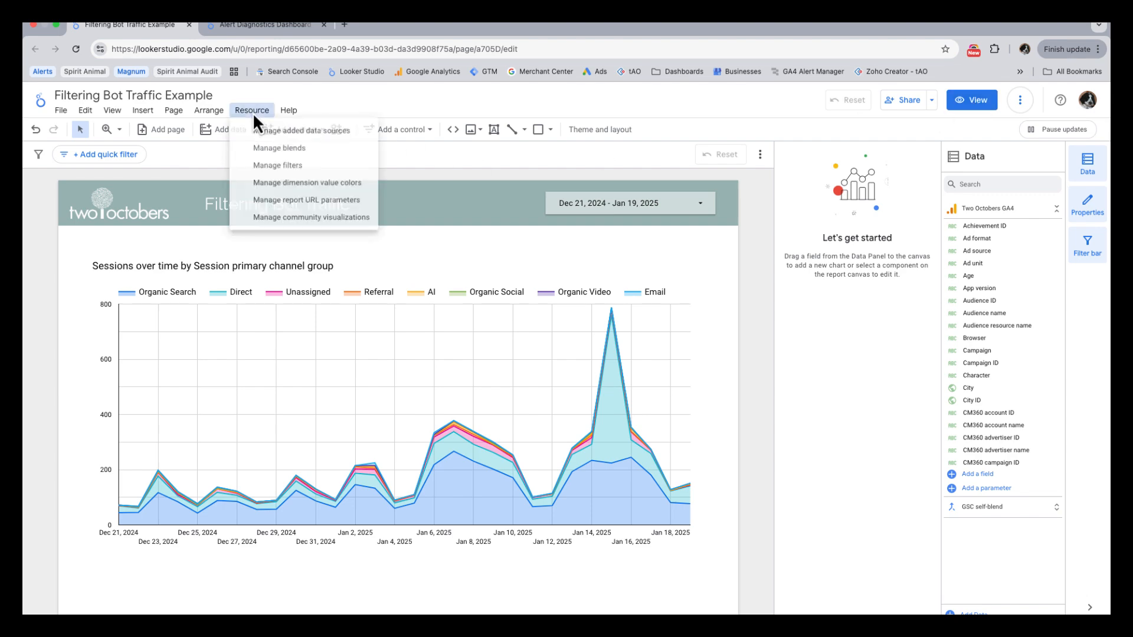
left_click(295, 131)
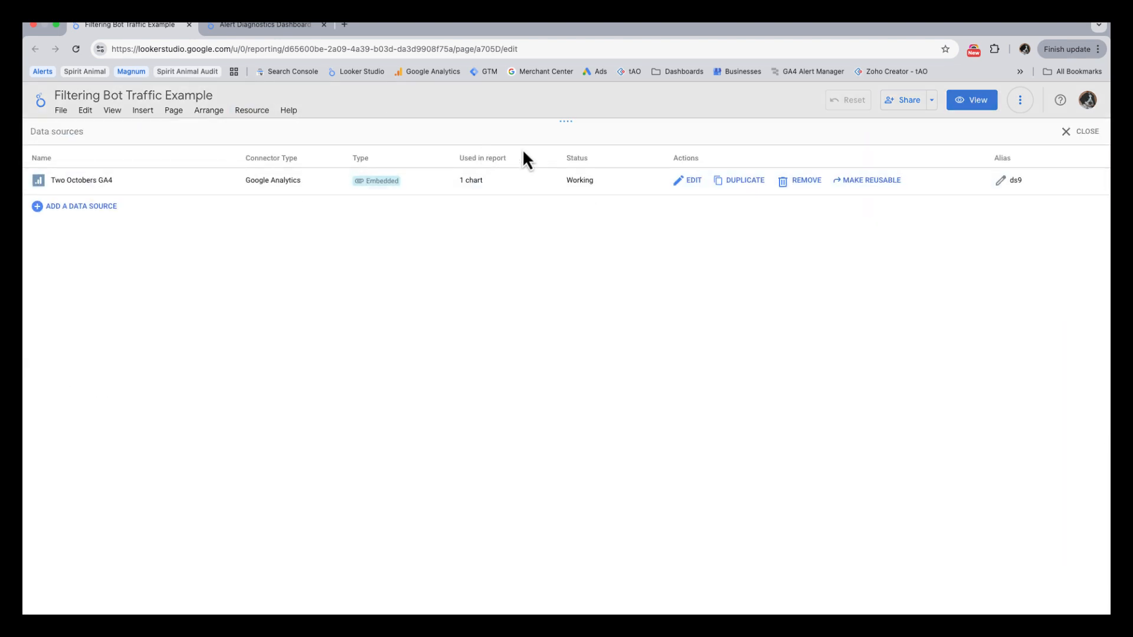
left_click(693, 183)
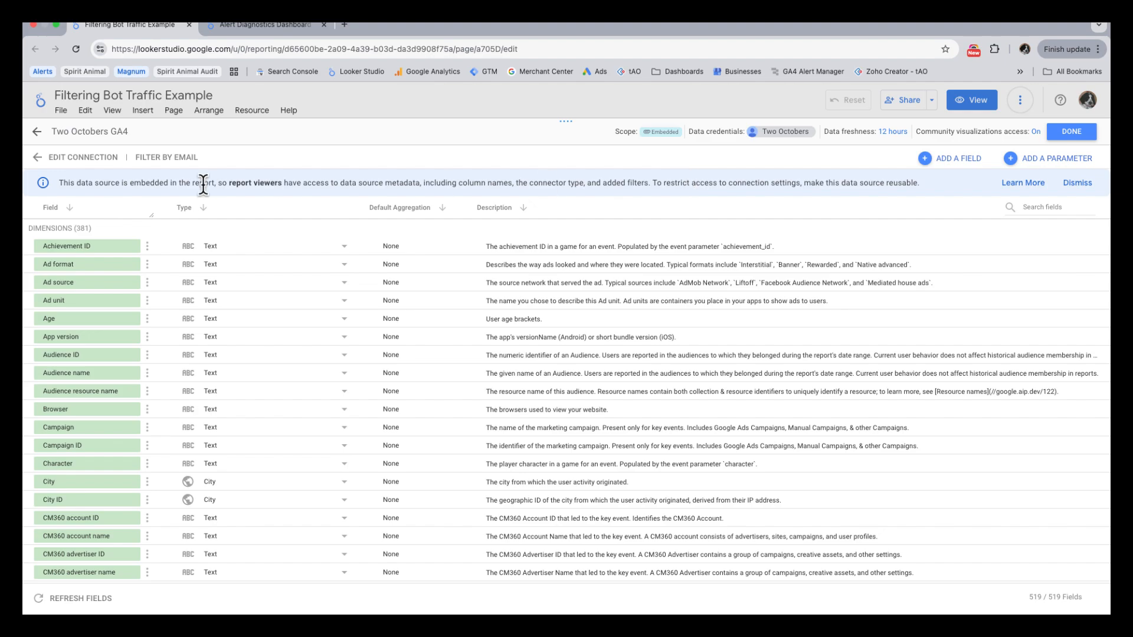
Find the calculated field is_not_bot_traffic in the data source's dimensions and open its formula.
scroll(123, 307, "down", 5)
scroll(122, 307, "down", 20)
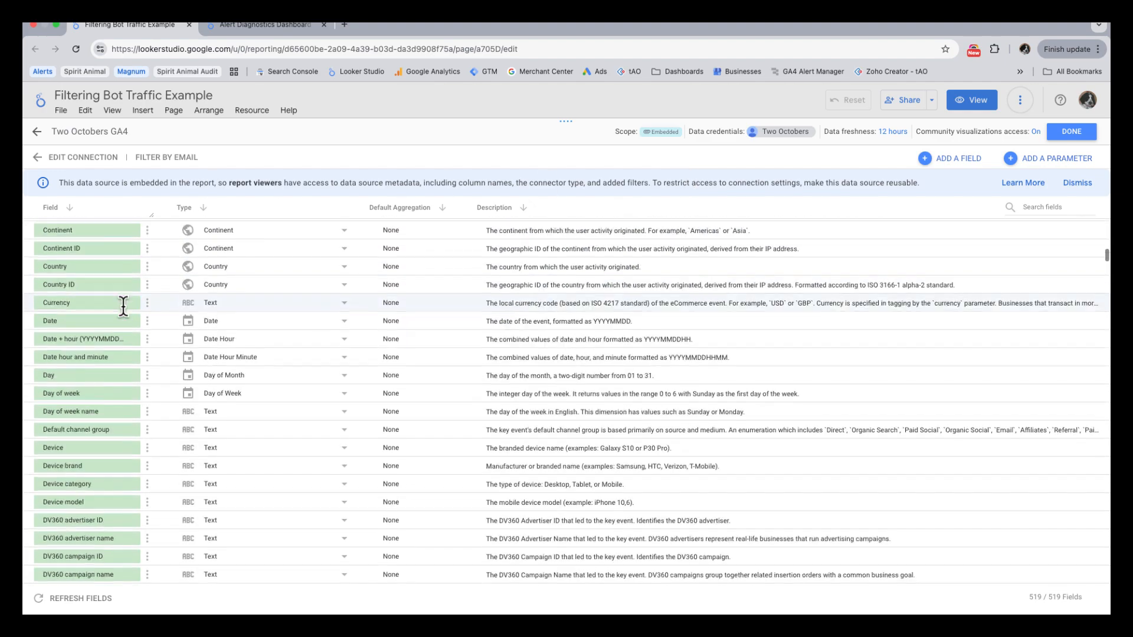
scroll(123, 307, "down", 20)
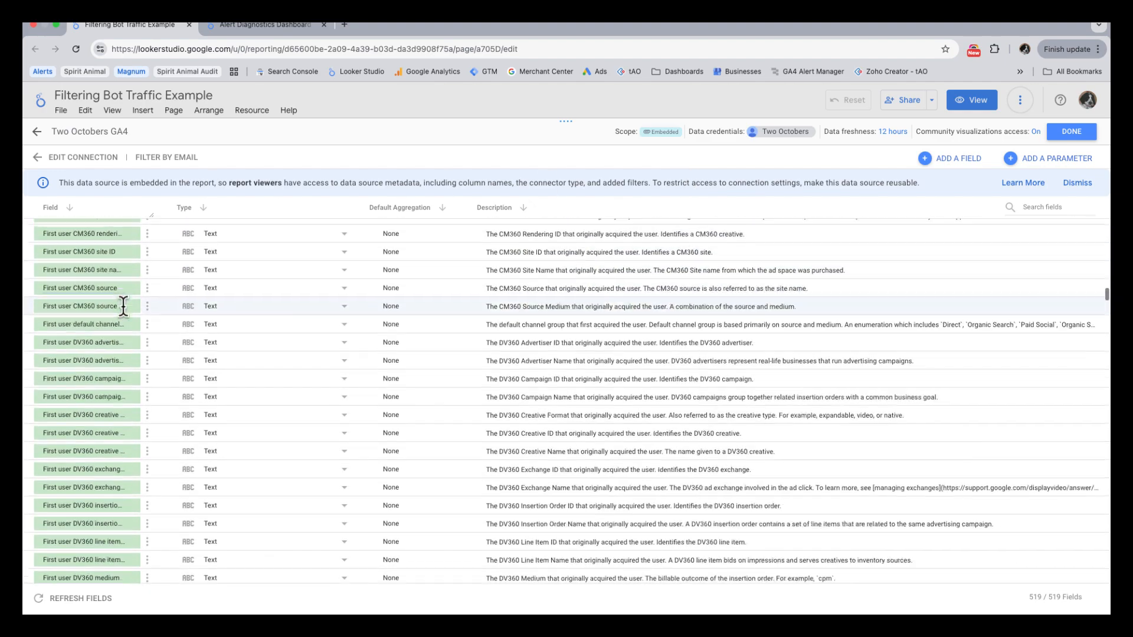
scroll(122, 307, "down", 20)
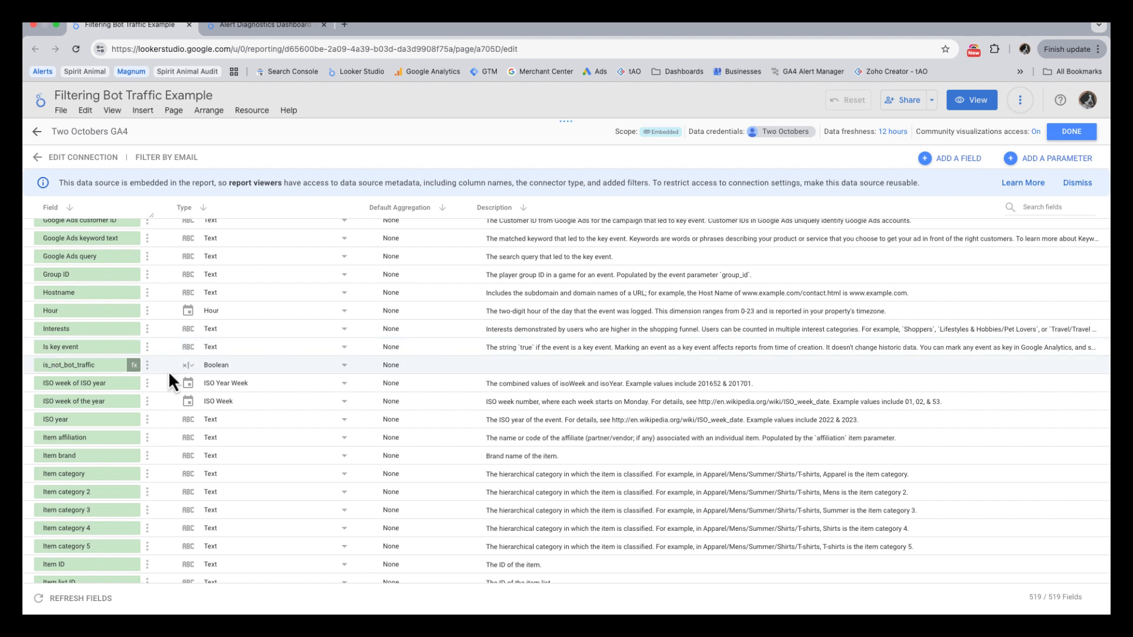
left_click(135, 366)
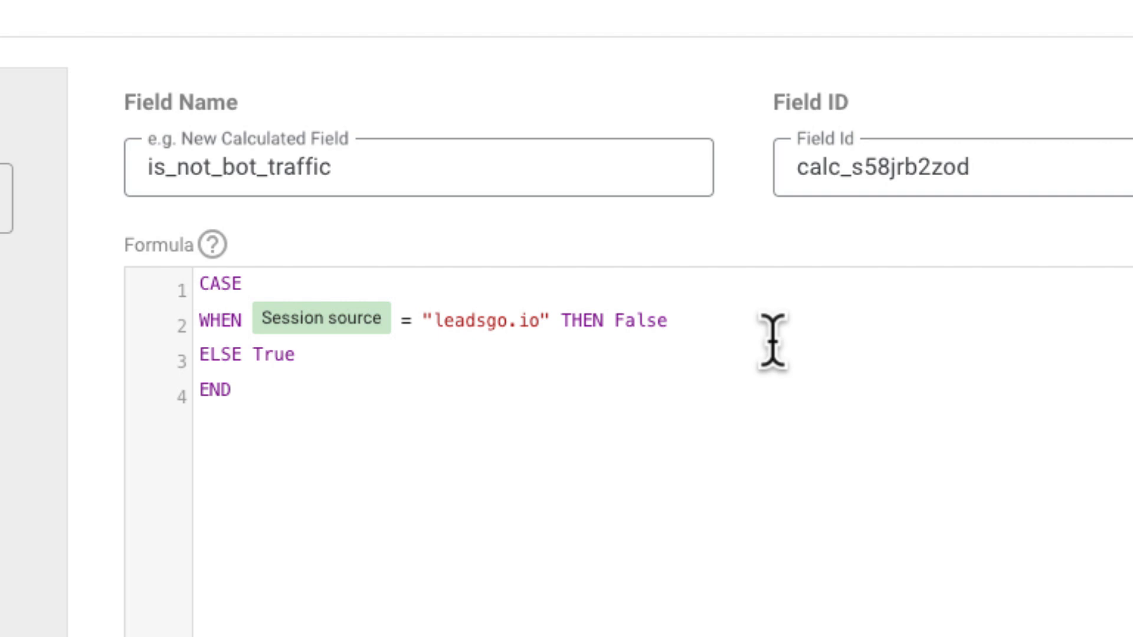
Add the clause WHEN Country = "(not set)" THEN False above ELSE in the is_not_bot_traffic formula, and save the field.
left_click(691, 322)
key("Return")
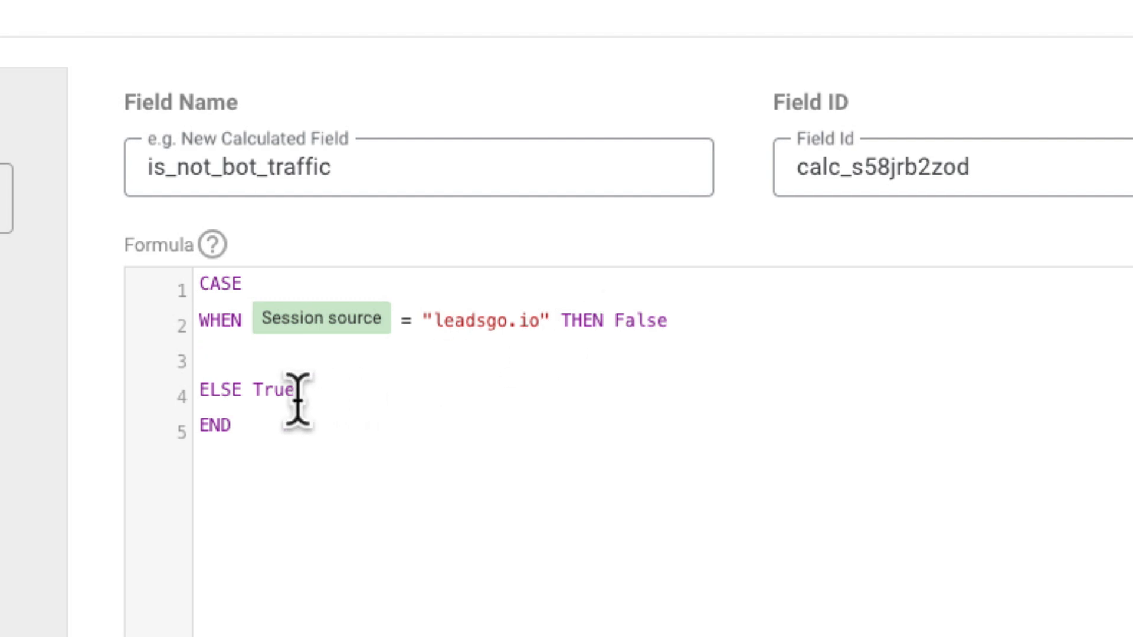
type("WH")
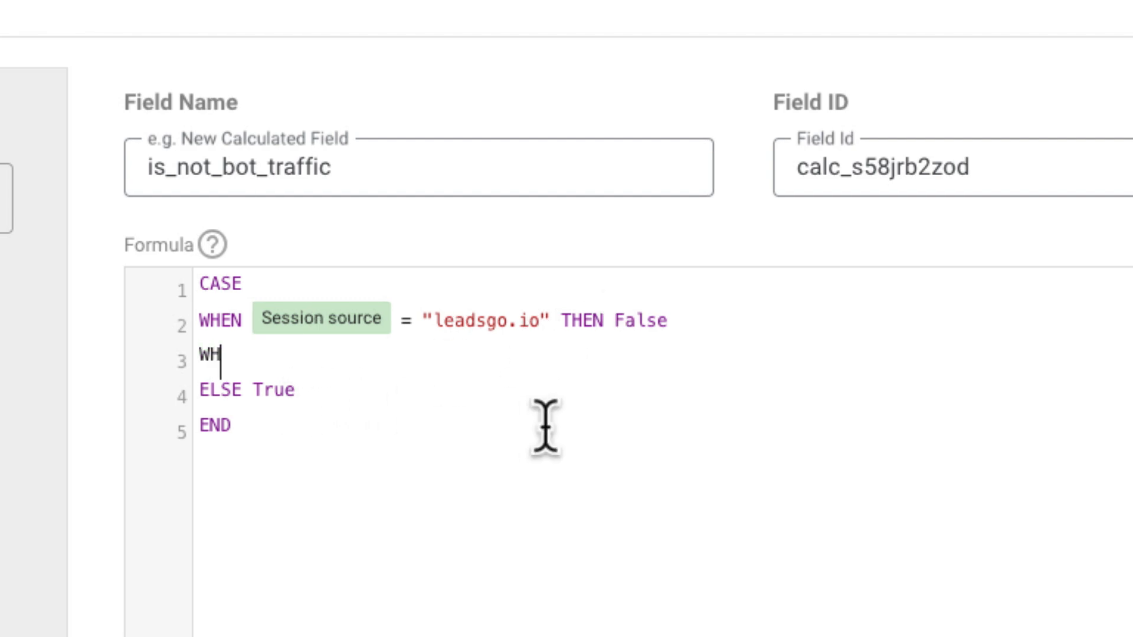
type("ENN")
key("BackSpace")
key("BackSpace")
type("NN")
key("BackSpace")
type("Co")
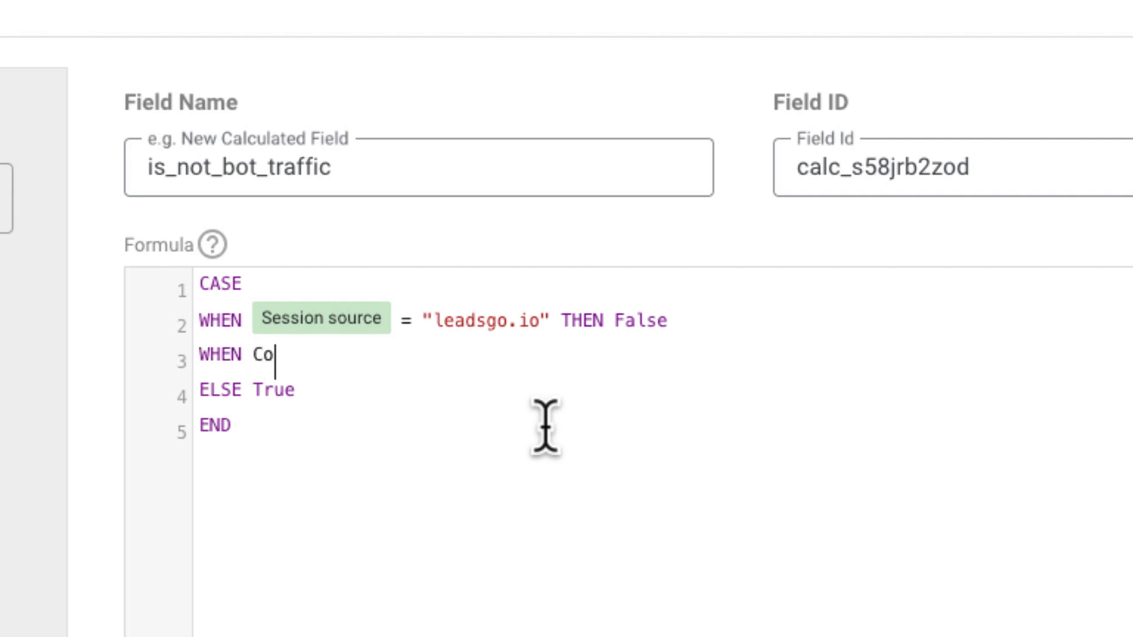
type("untry =")
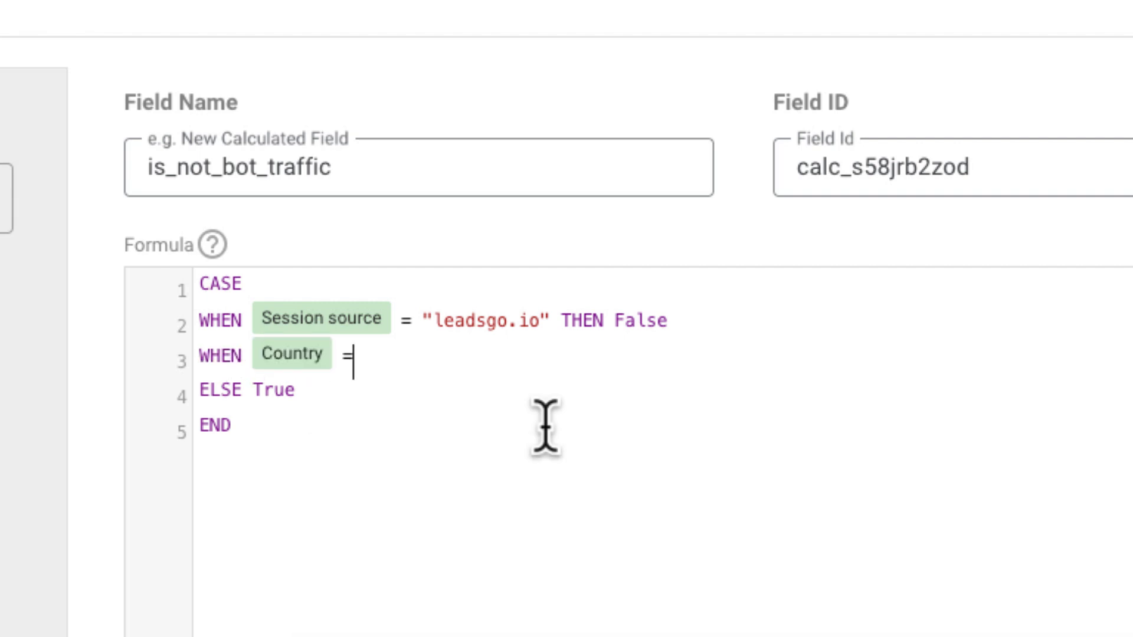
type(" \"(not set)\" ")
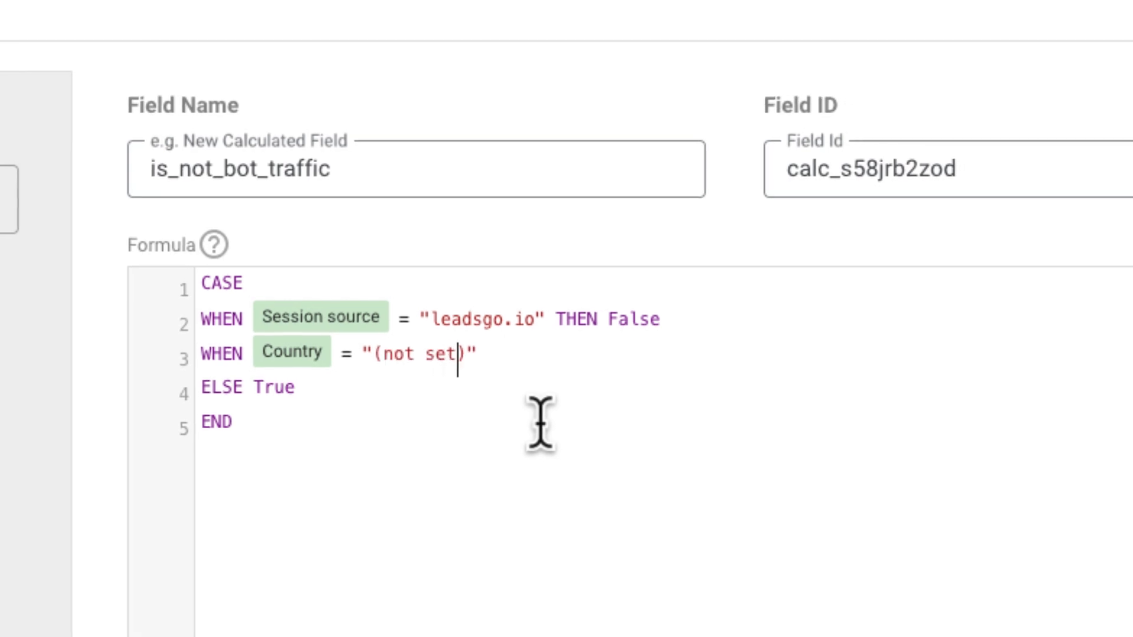
type("THEN F")
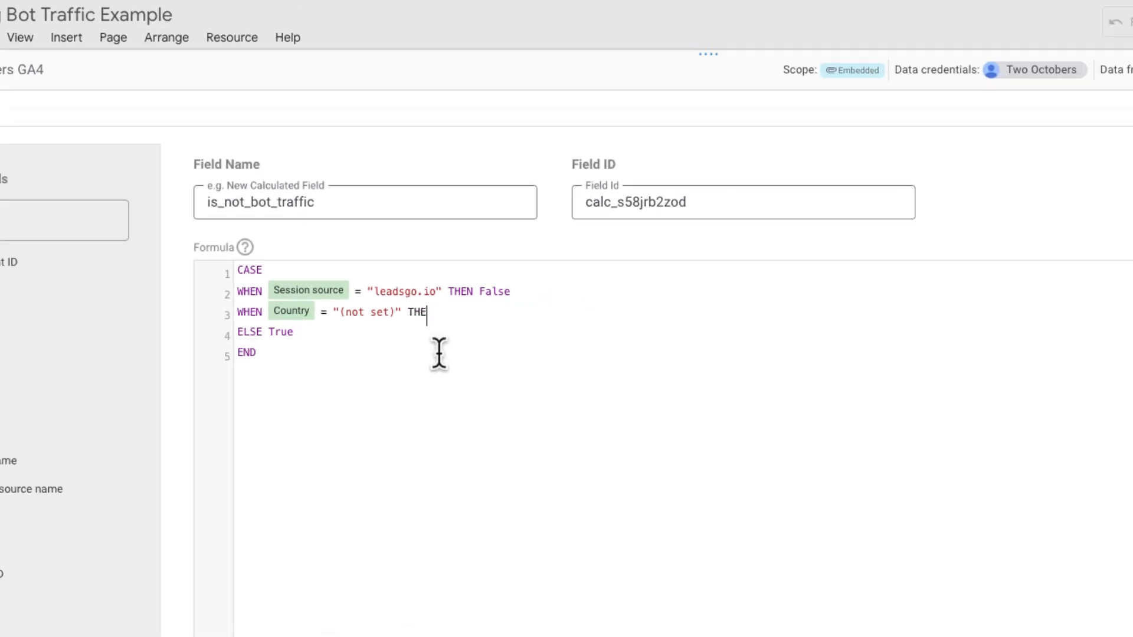
type("alse")
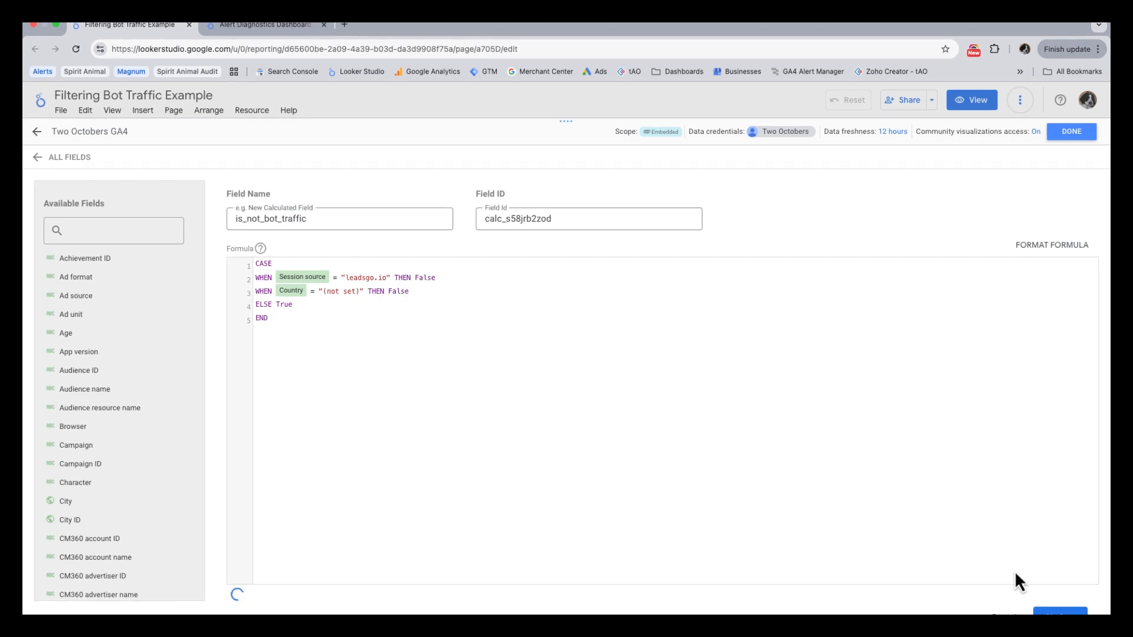
left_click(1060, 606)
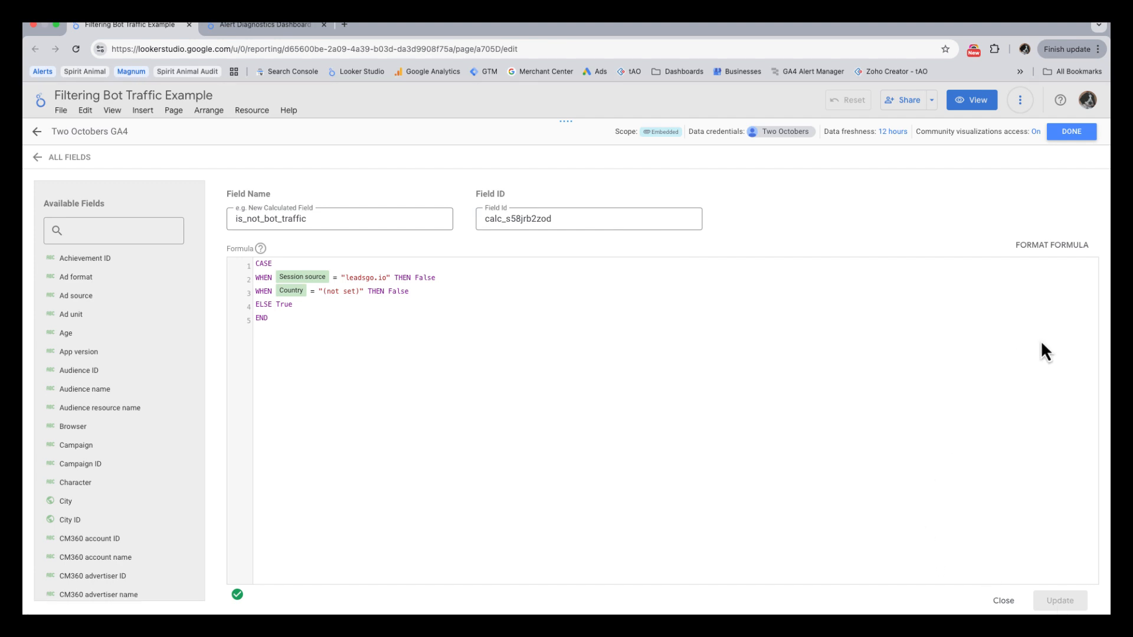
left_click(1072, 132)
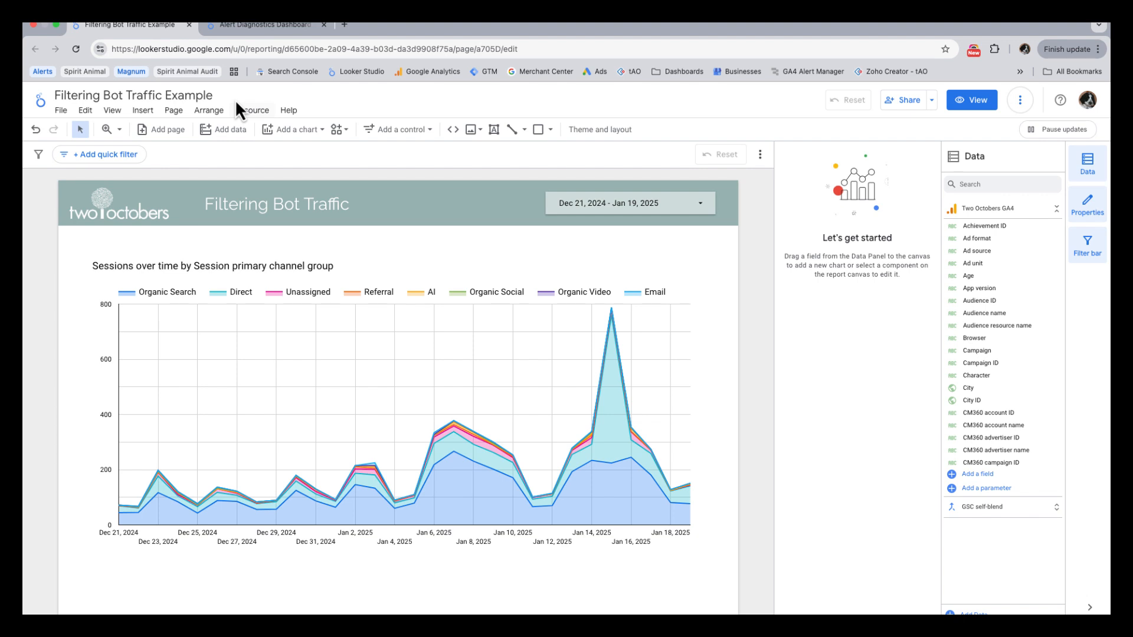
Create a new filter for the sessions over time chart and name it "GA4 - exclude bot traffic".
left_click(378, 342)
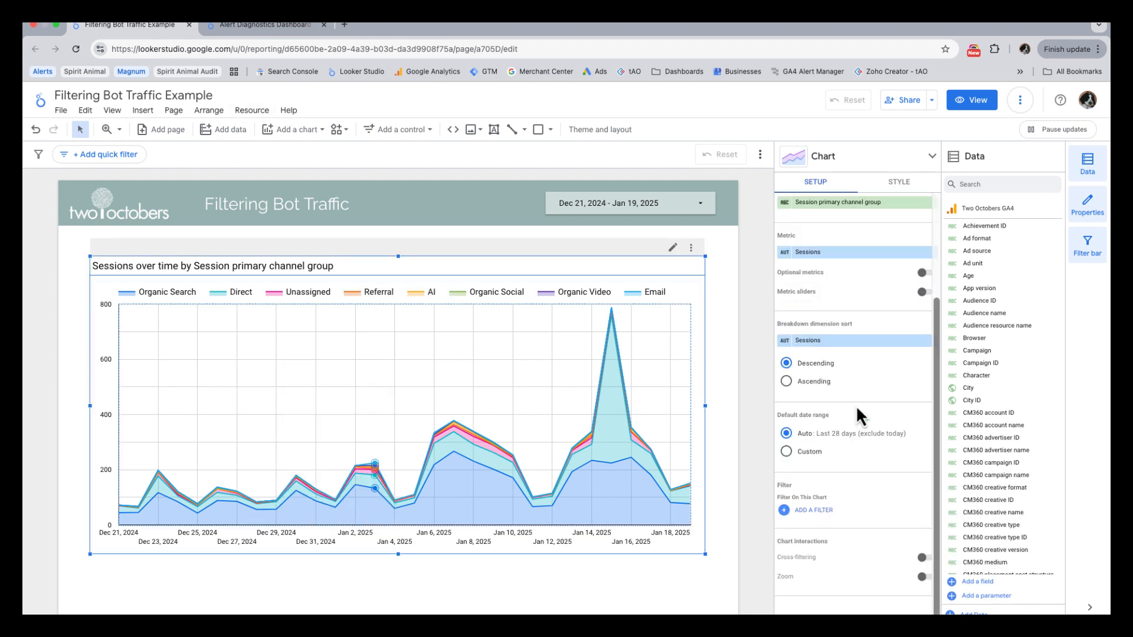
left_click(785, 511)
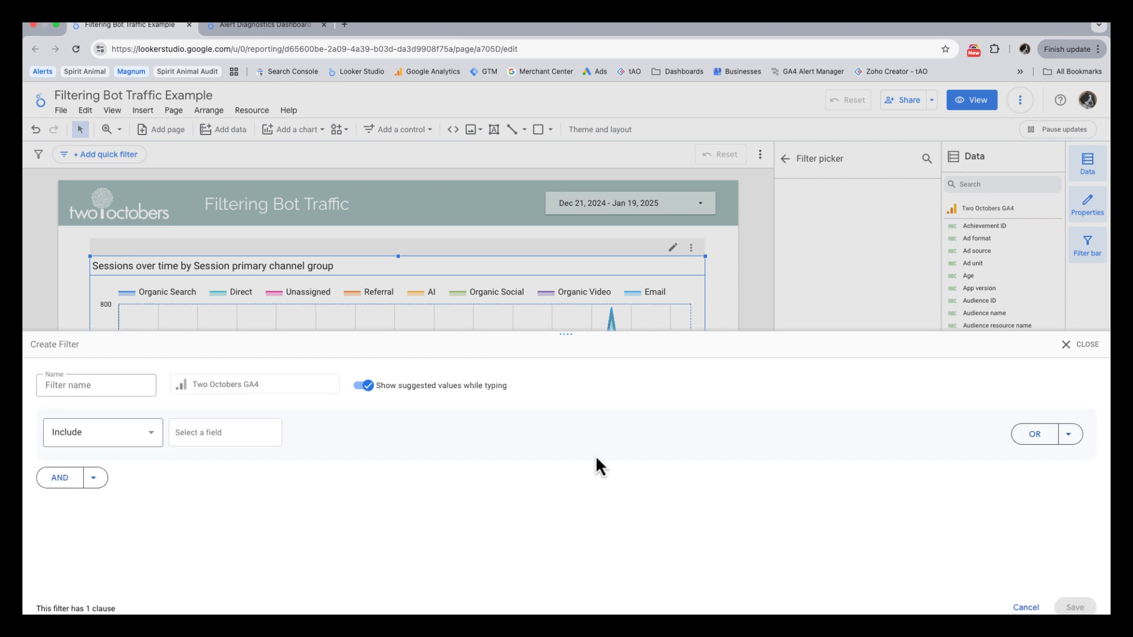
left_click(106, 386)
type("exclude bot")
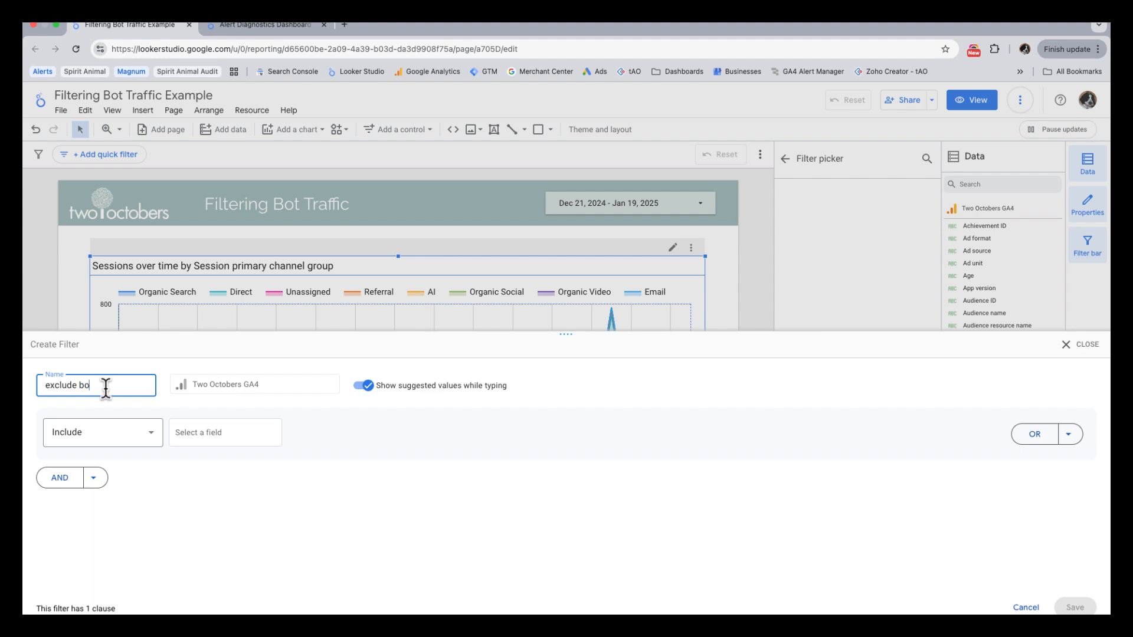
key("BackSpace")
key("BackSpace")
key("BackSpace")
key("BackSpace")
key("BackSpace")
key("BackSpace")
key("BackSpace")
key("BackSpace")
key("BackSpace")
key("BackSpace")
key("BackSpace")
type("GA4 - exclude bot traffic")
Set the filter to exclude records where is_not_bot_traffic is False, and save it.
left_click(118, 434)
left_click(88, 488)
left_click(228, 435)
type("is_n")
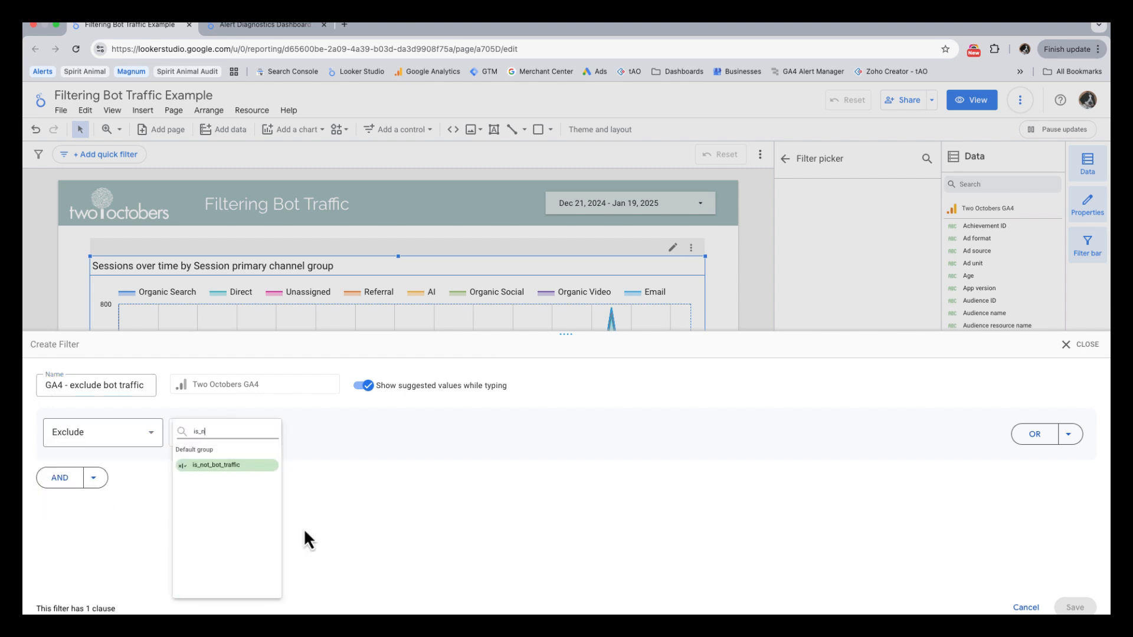
left_click(219, 466)
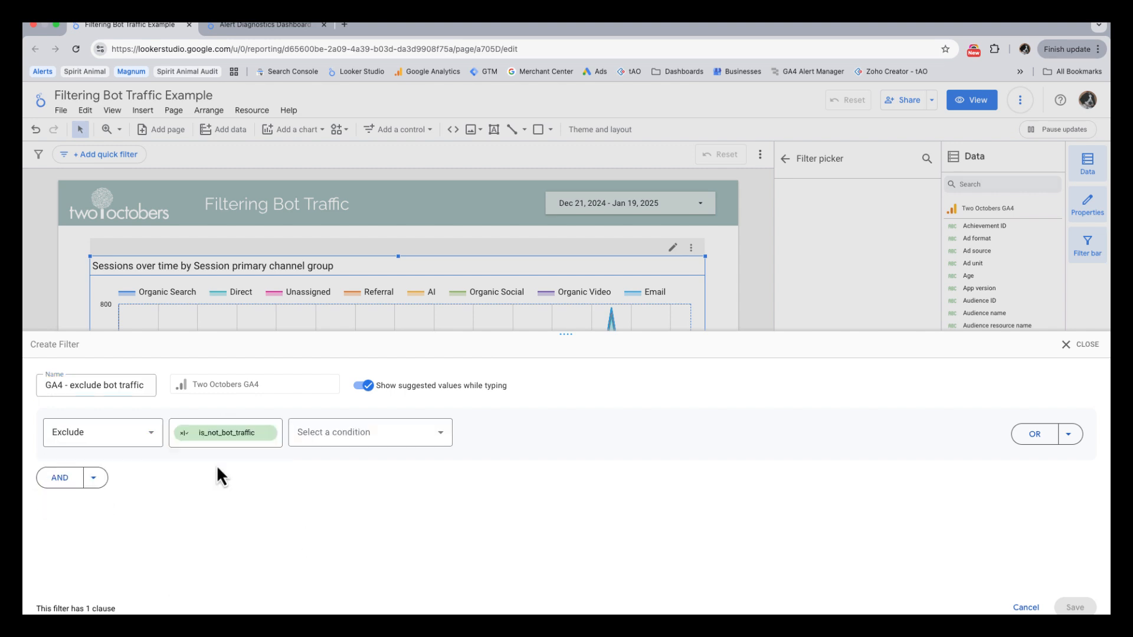
left_click(399, 436)
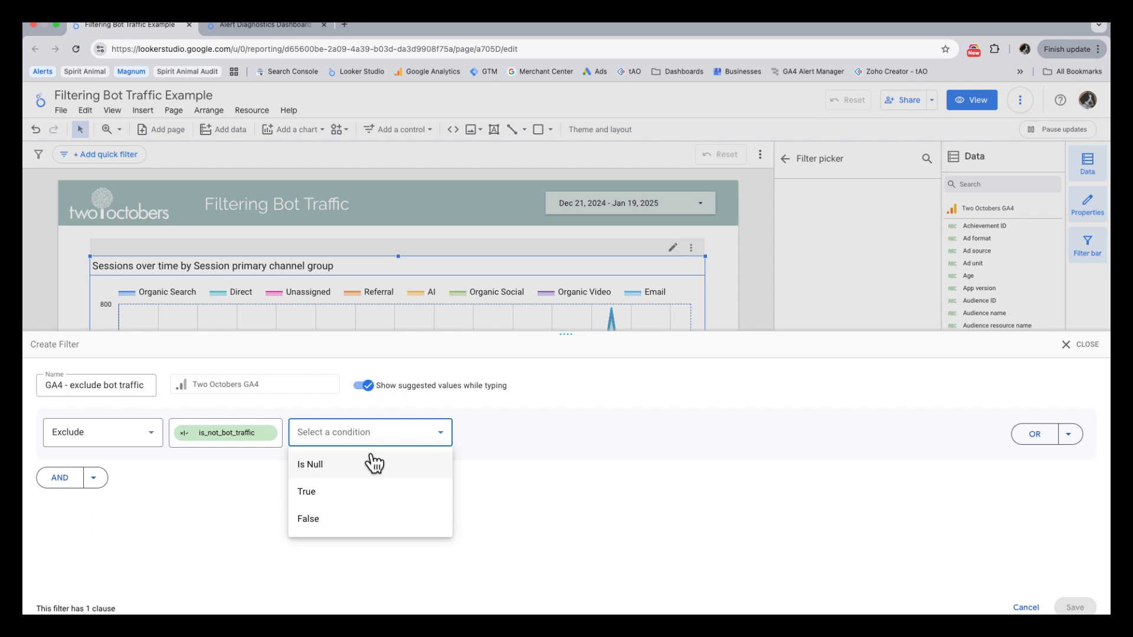
left_click(326, 519)
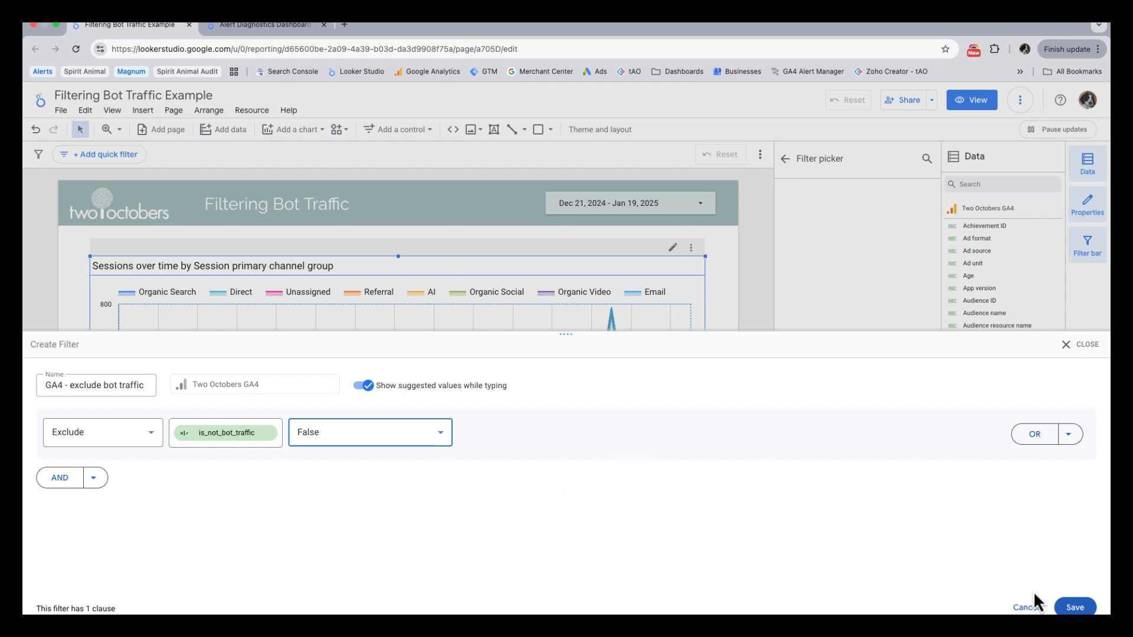
left_click(1076, 607)
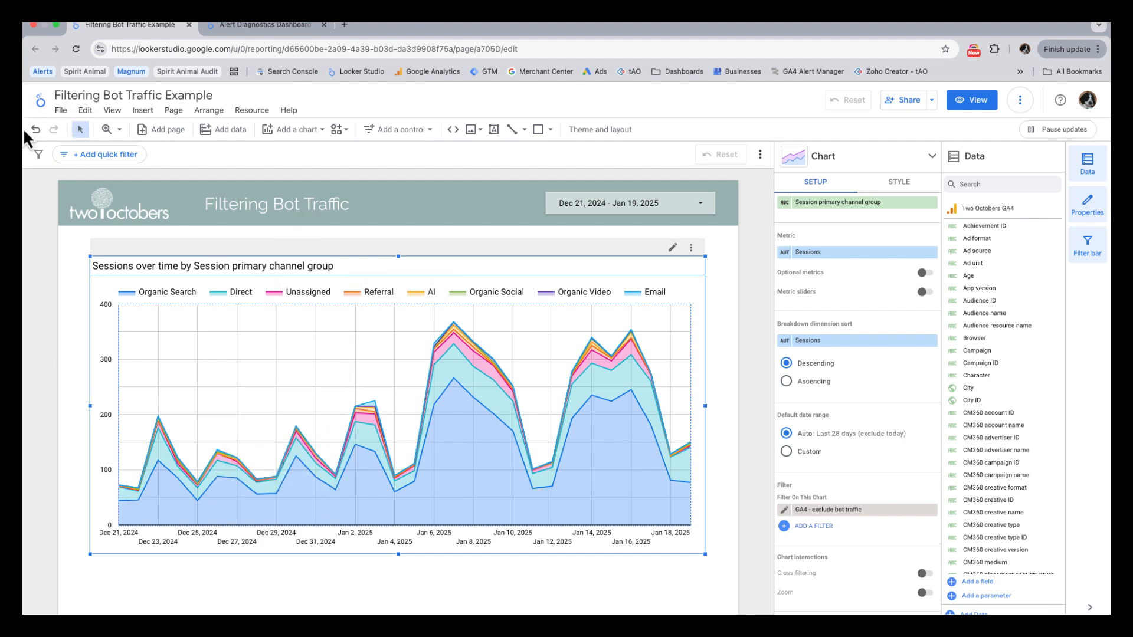
Try to apply the "GA4 - exclude bot traffic" filter to the whole report in the report settings.
left_click(61, 110)
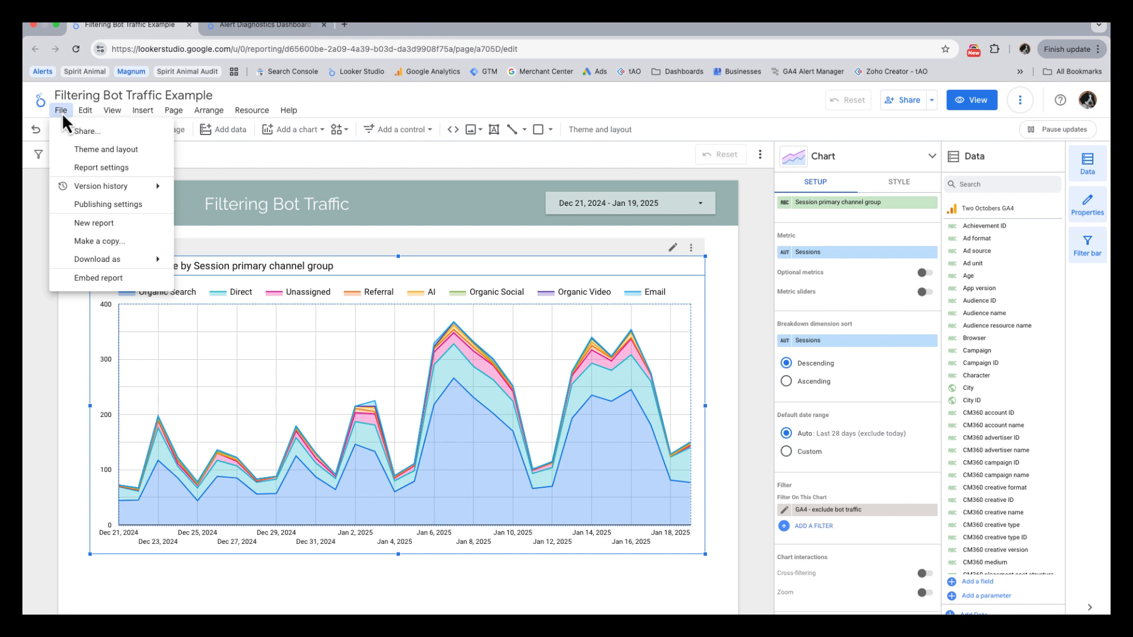
left_click(109, 171)
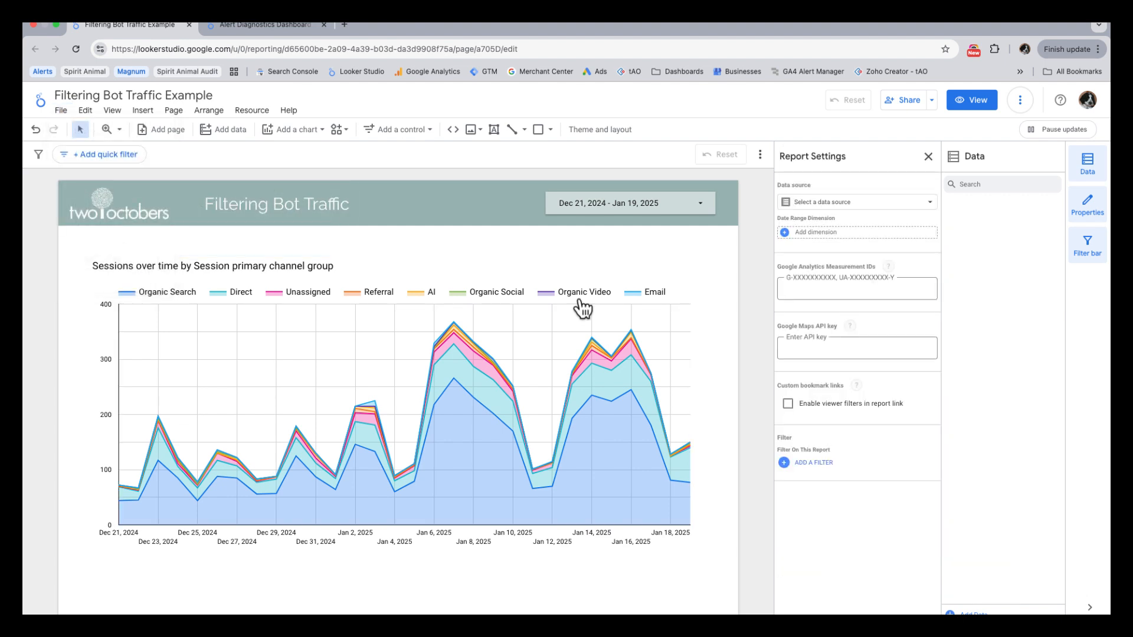
left_click(785, 463)
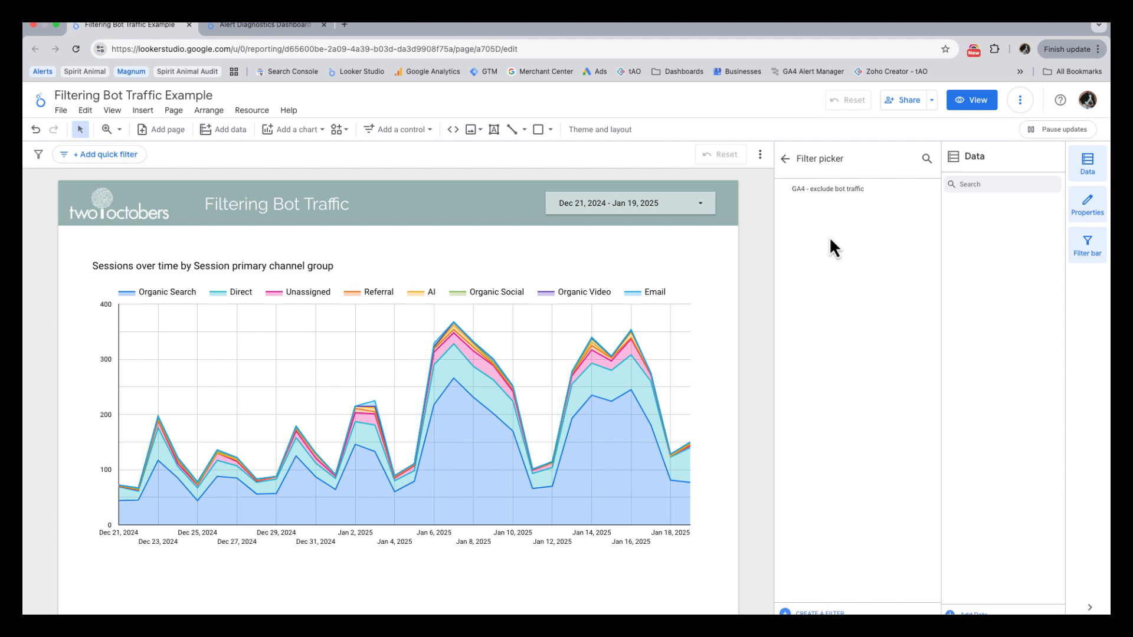
left_click(823, 189)
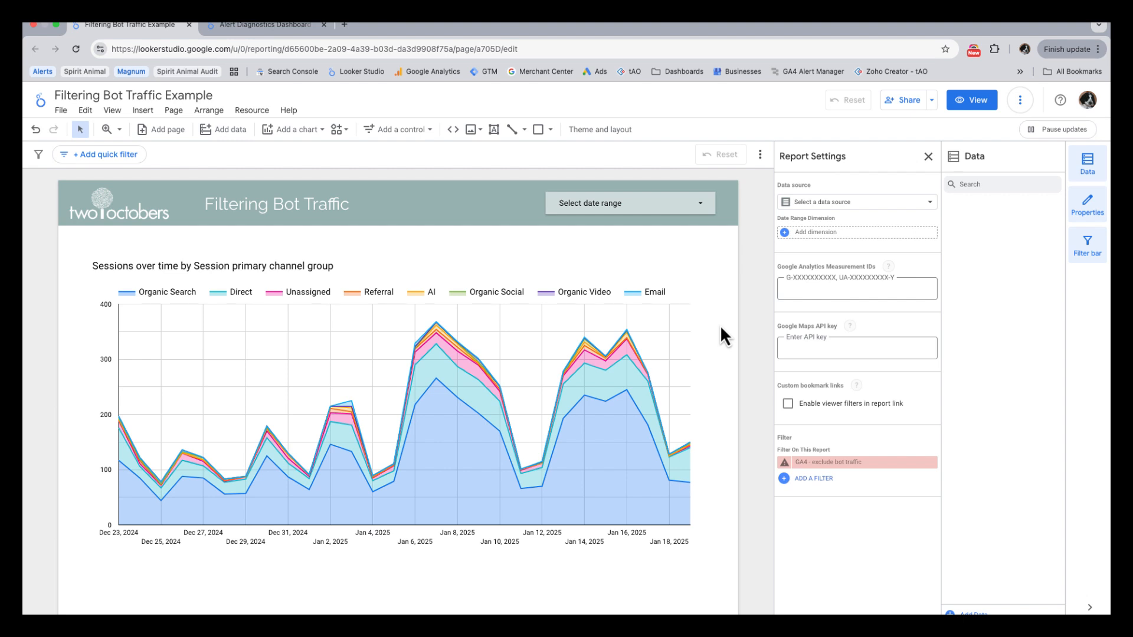
Remove the "GA4 - exclude bot traffic" filter from the report settings.
scroll(718, 326, "down", 1)
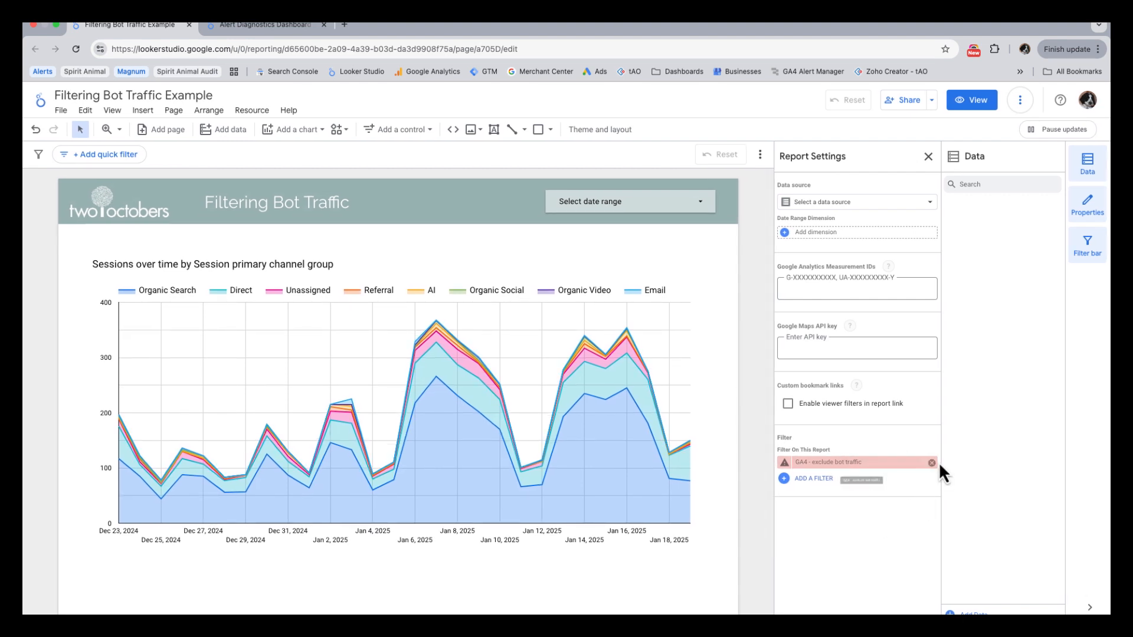
left_click(932, 463)
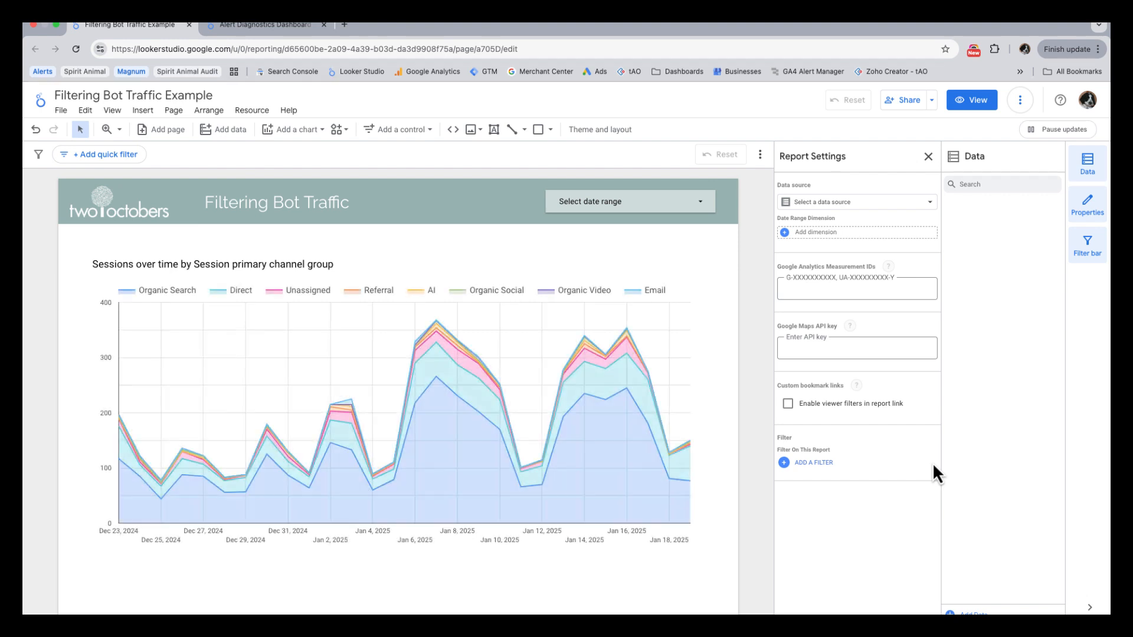
Remove the "GA4 - exclude bot traffic" filter from the sessions over time chart.
left_click(547, 363)
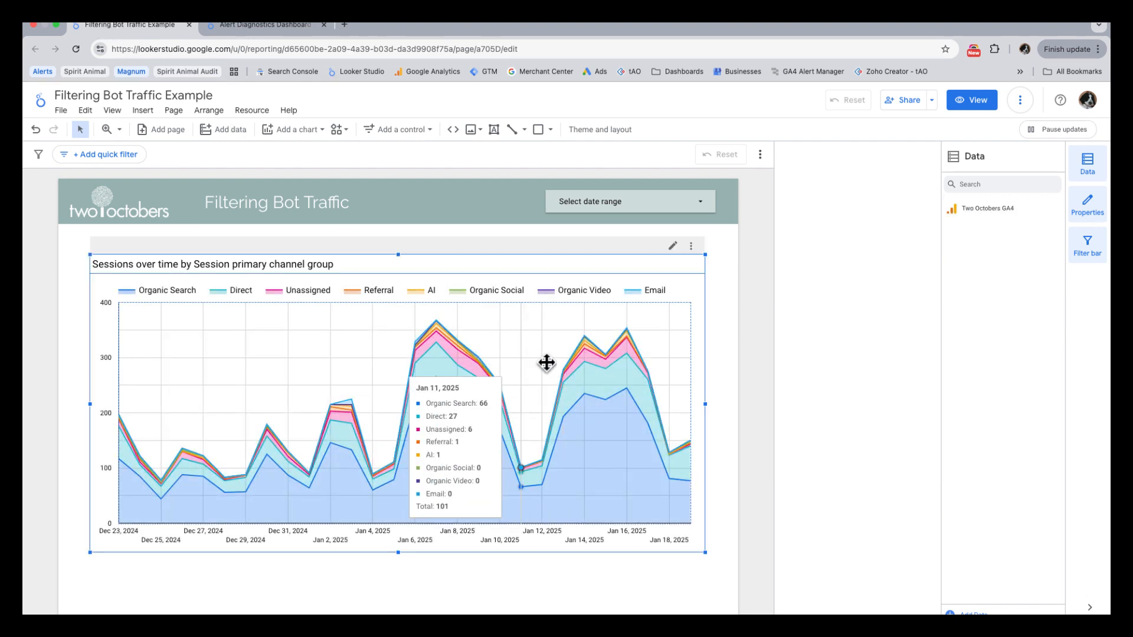
scroll(837, 406, "down", 5)
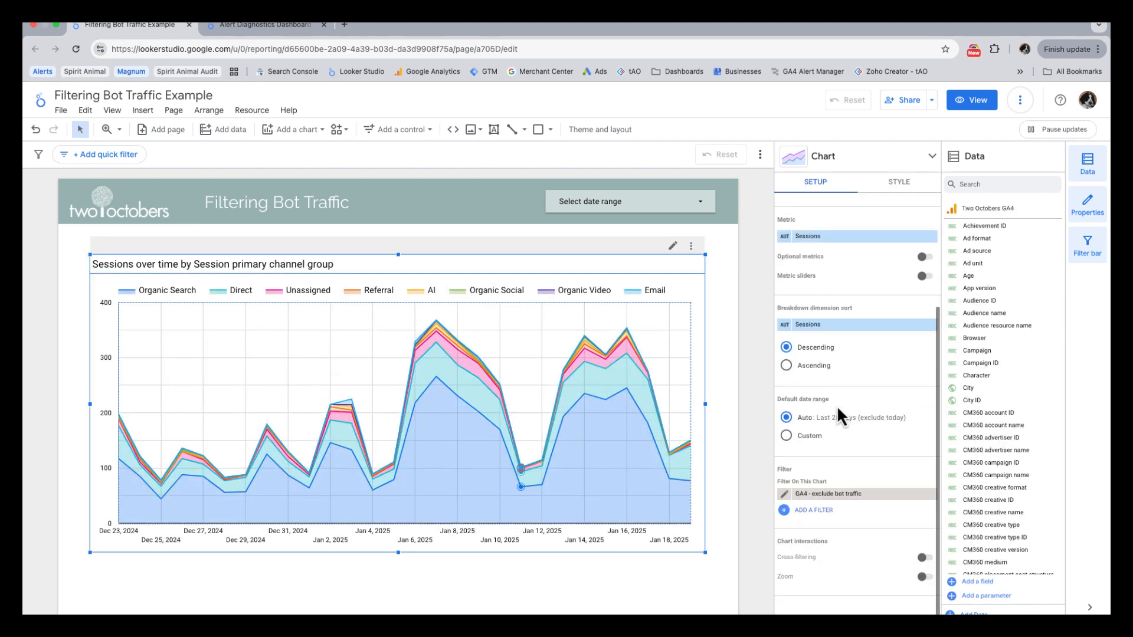
left_click(932, 494)
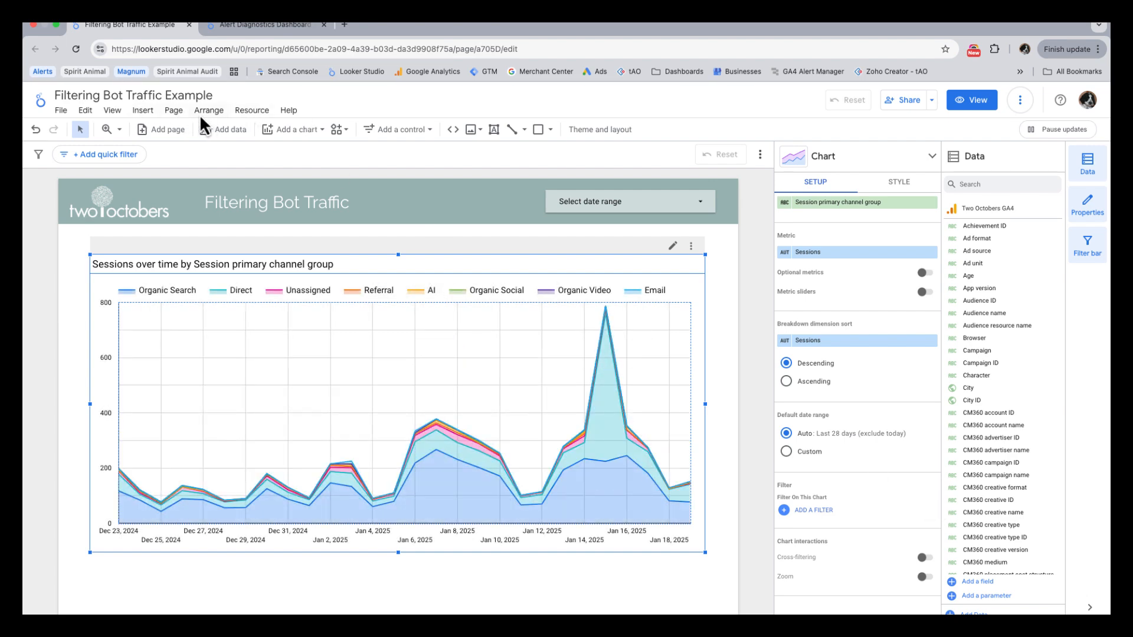
Insert a button control in the report header between the title and the date range selector.
left_click(142, 111)
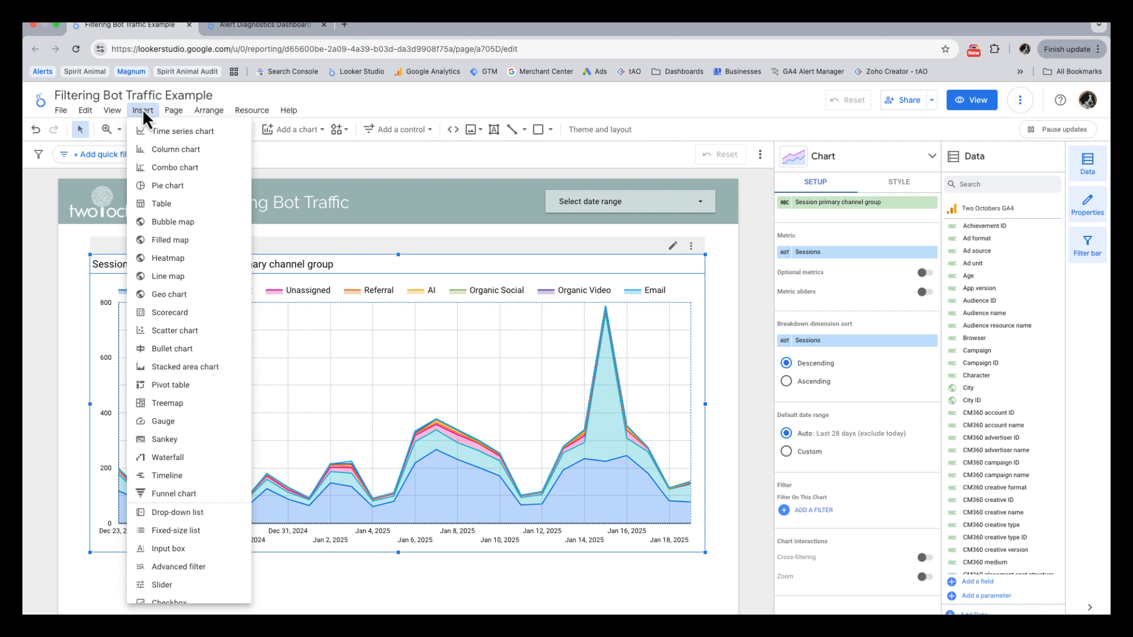
scroll(183, 210, "down", 5)
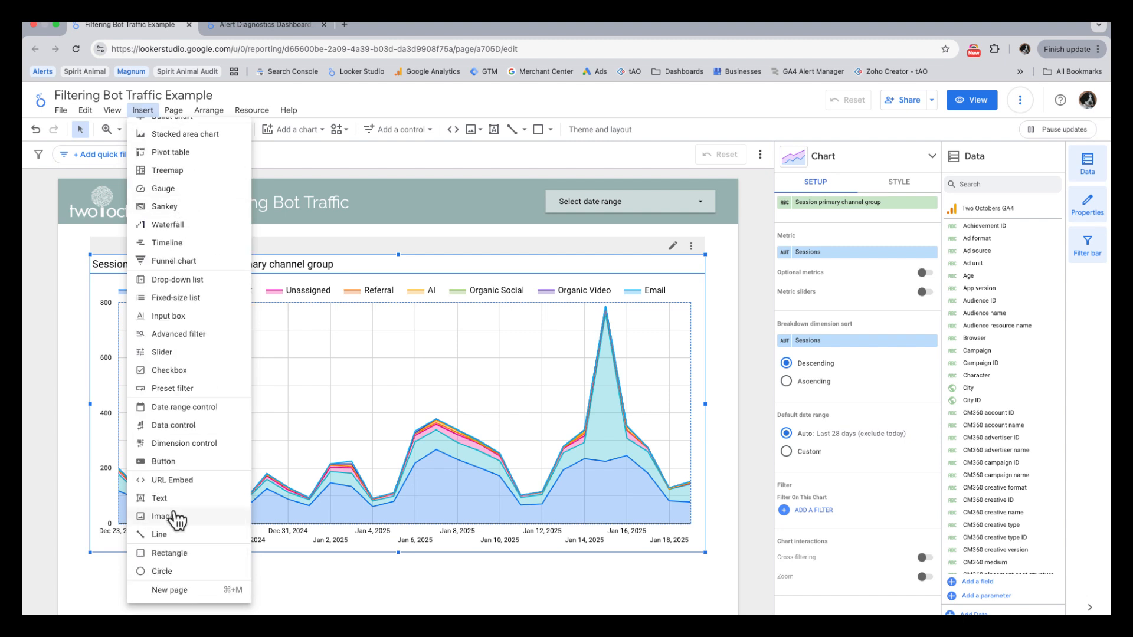
left_click(169, 464)
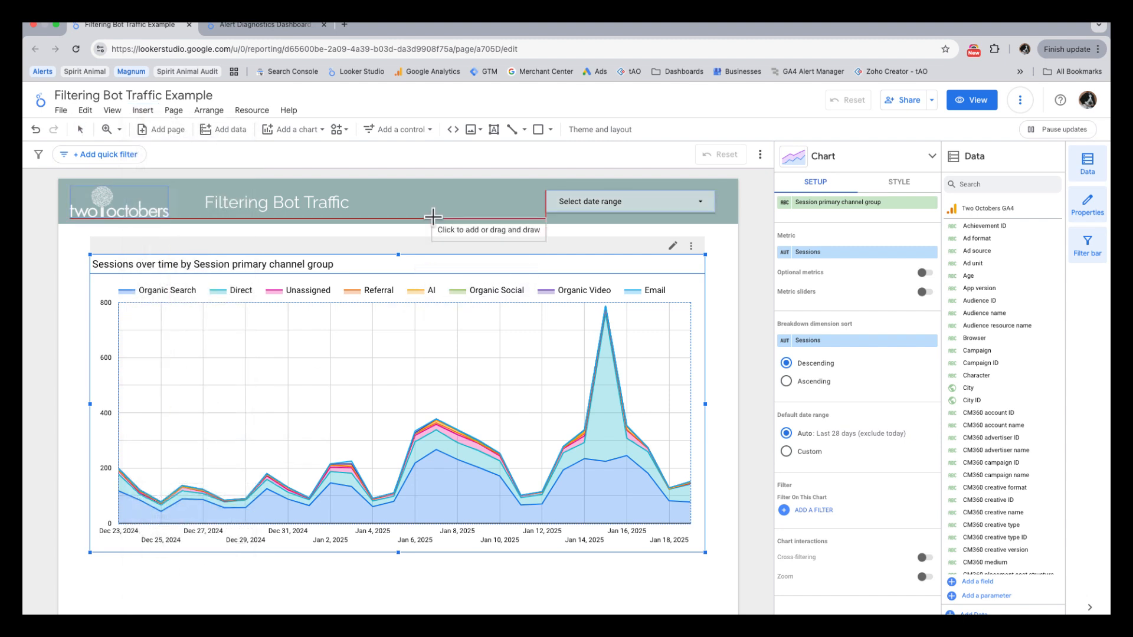
left_click_drag(406, 189, 520, 219)
Label the new header button "Exclude bot traffic" and widen it to fit the text.
double_click(456, 209)
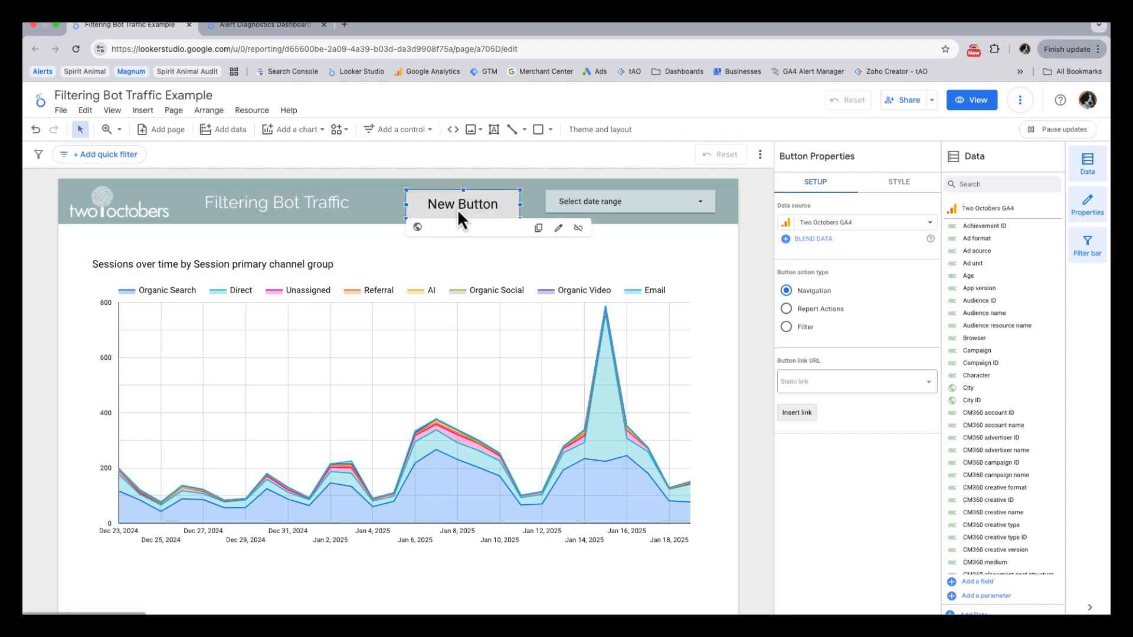
type("Exclude bot traffic")
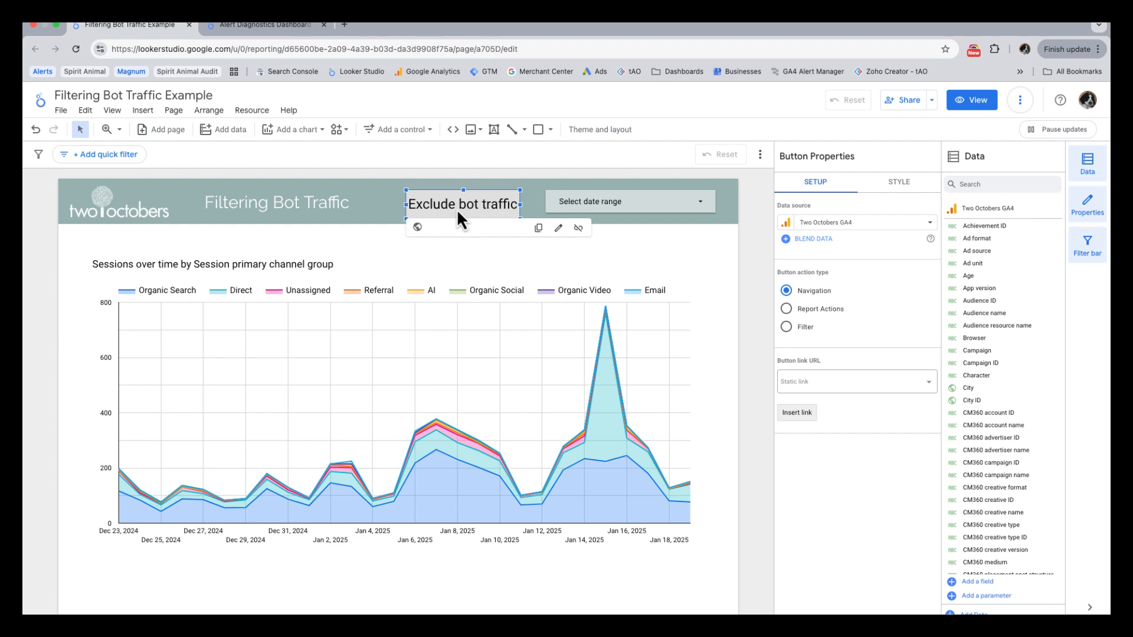
left_click(407, 204)
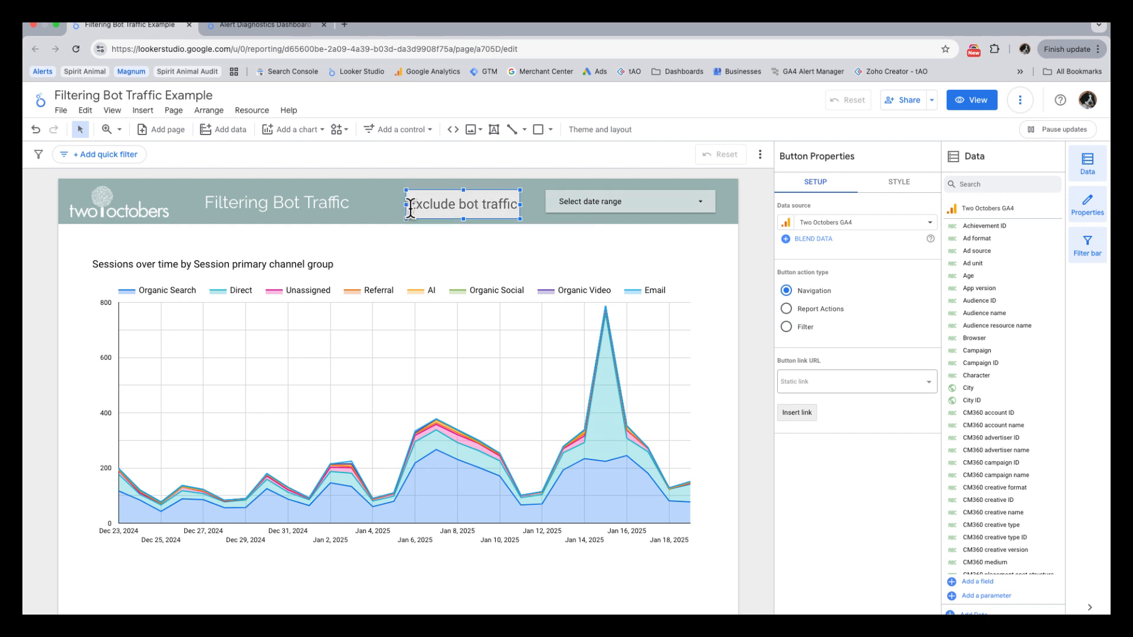
left_click_drag(406, 205, 383, 205)
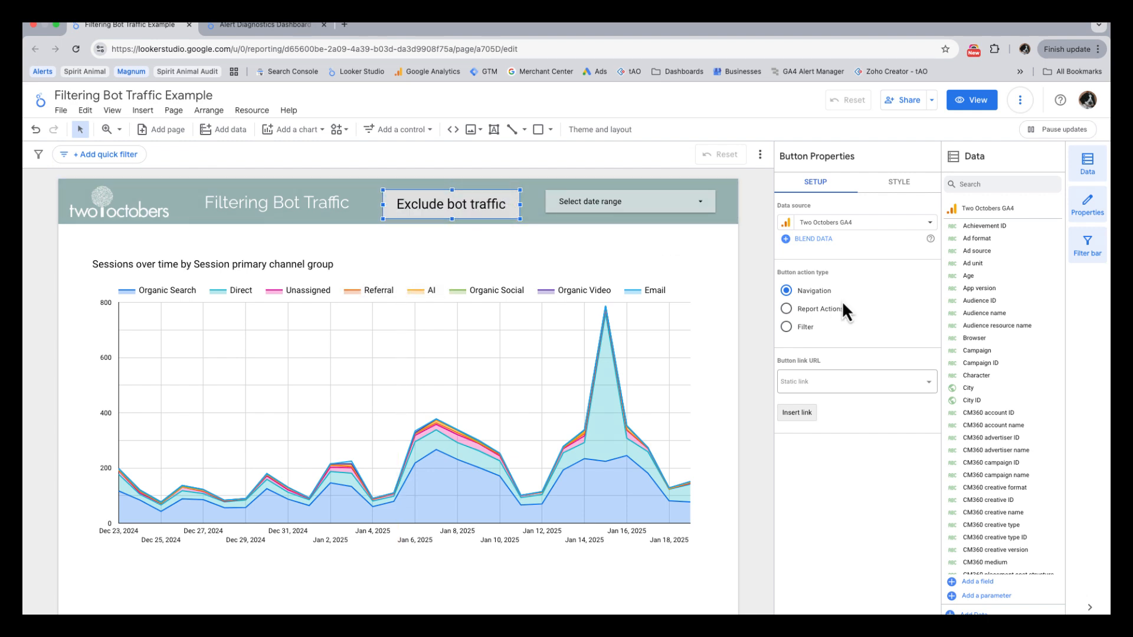
Set the button's action type to Filter, with is_not_bot_traffic as its control field.
left_click(787, 328)
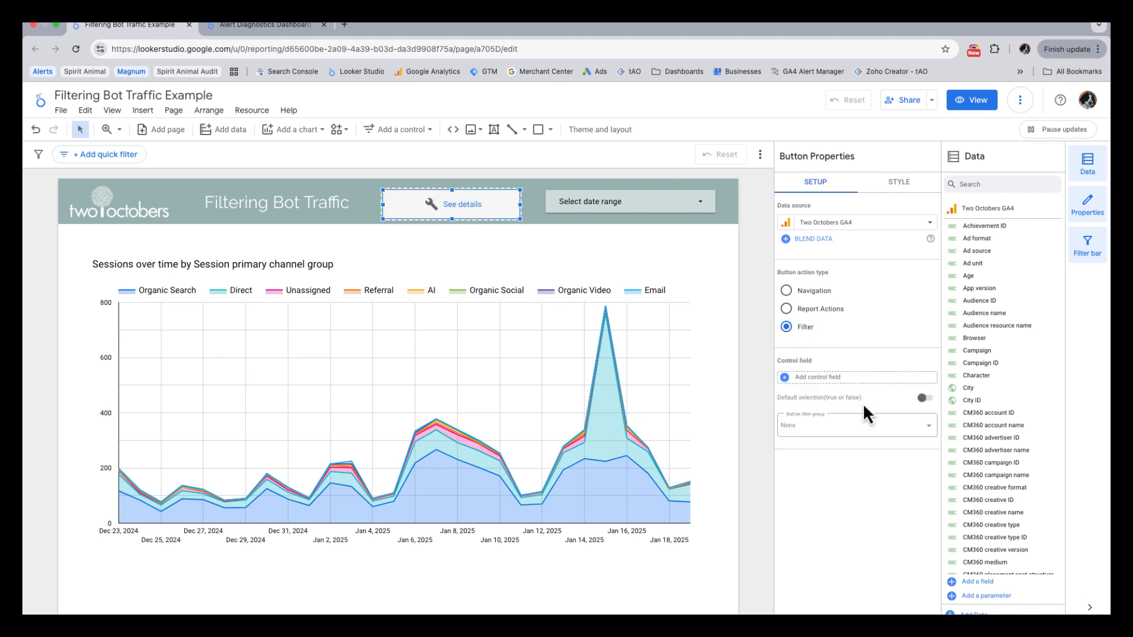
left_click(854, 379)
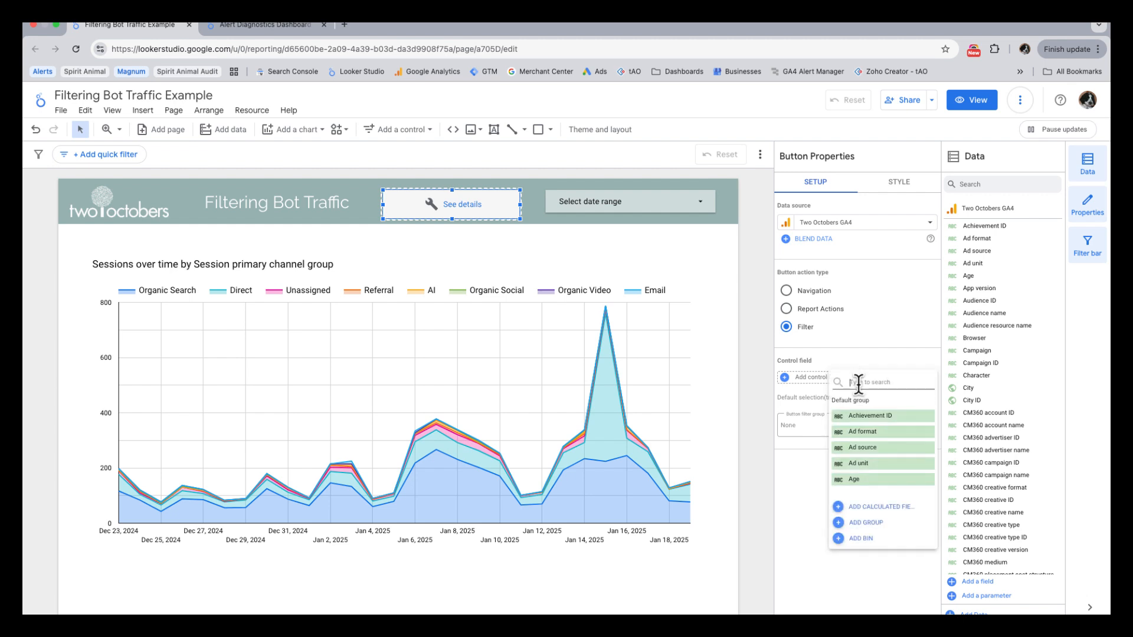
type("is")
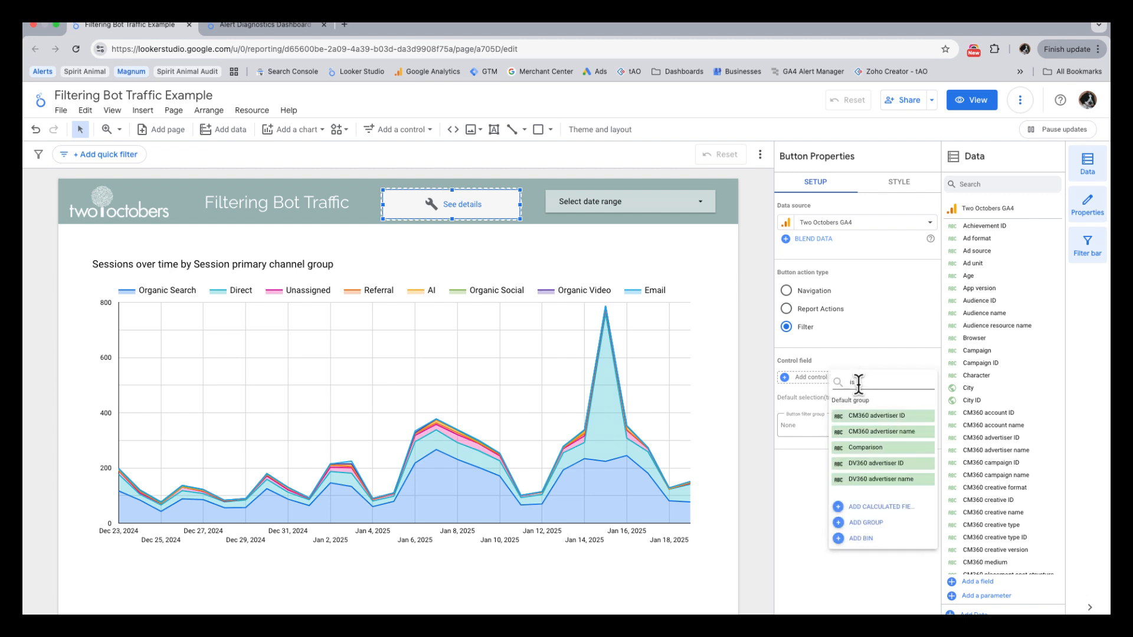
type("_")
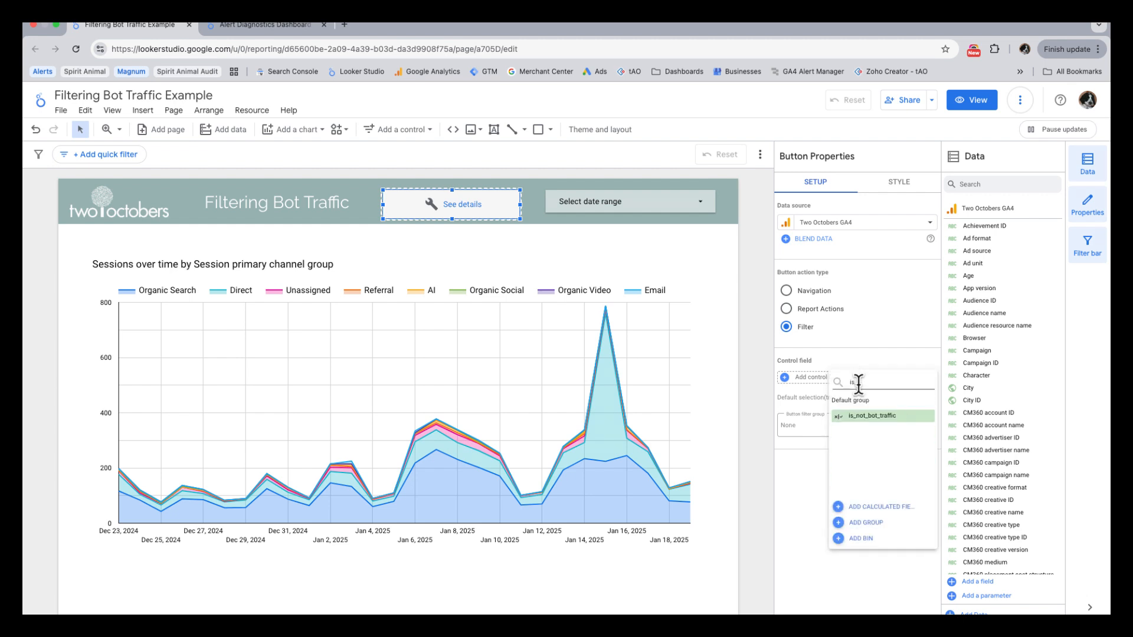
left_click(878, 417)
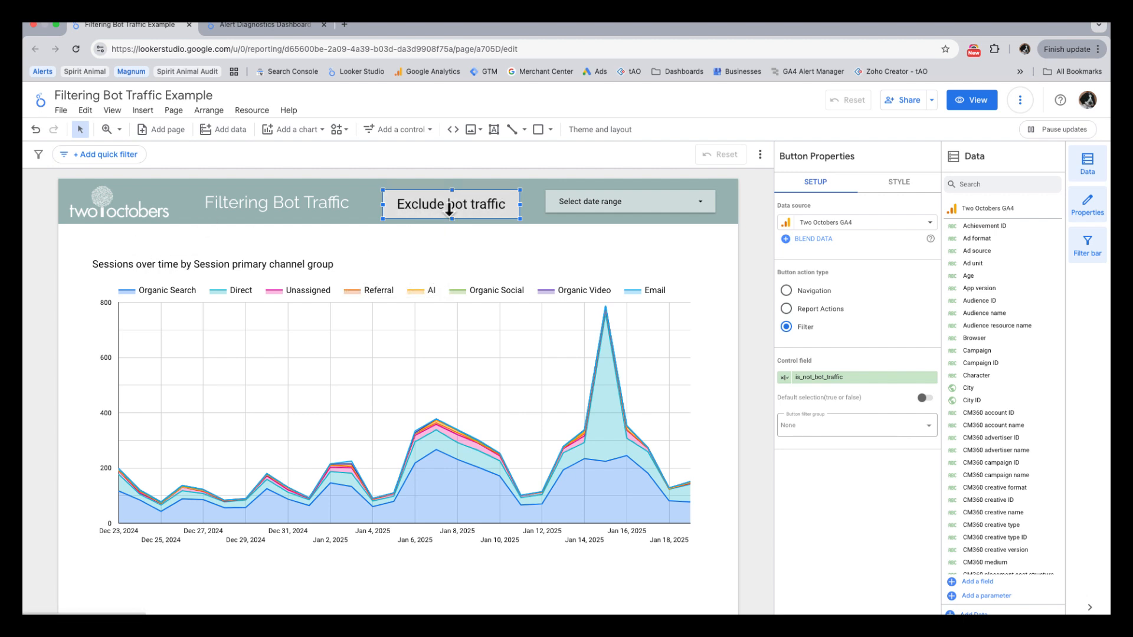
Style the button with an 18px font, a border shadow and a border radius of 10.
left_click(901, 188)
left_click(900, 229)
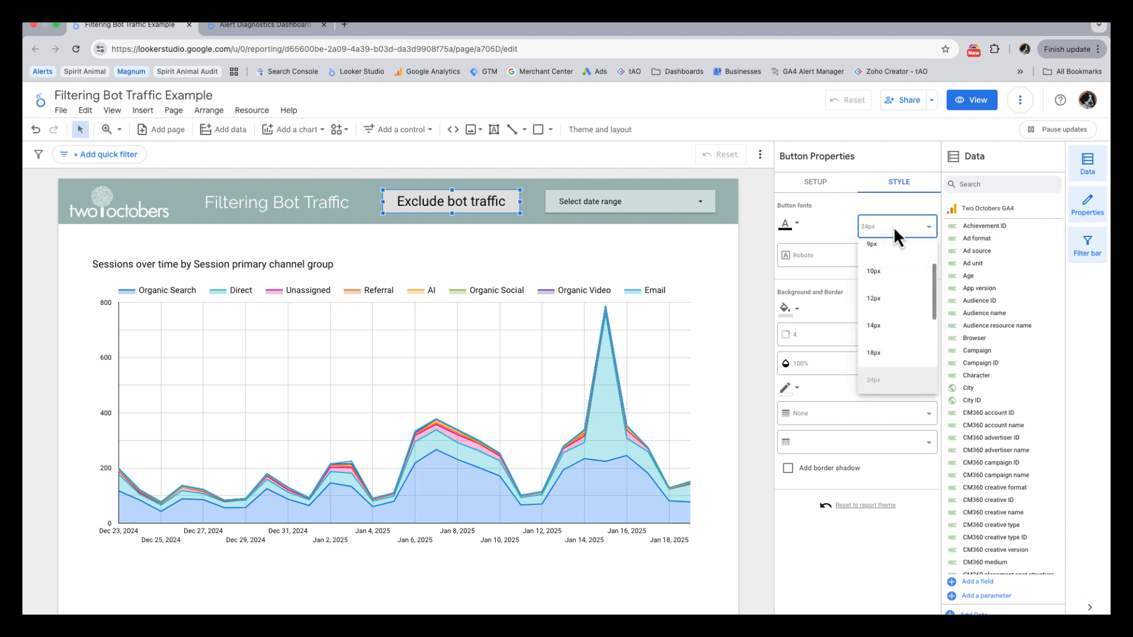
left_click(891, 355)
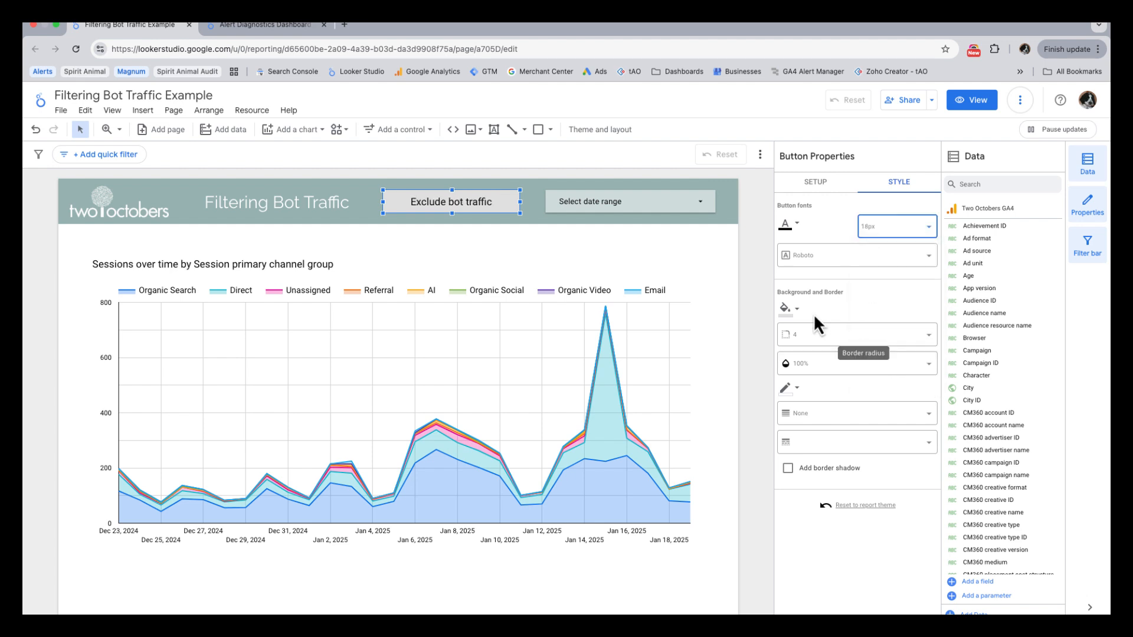
left_click(788, 468)
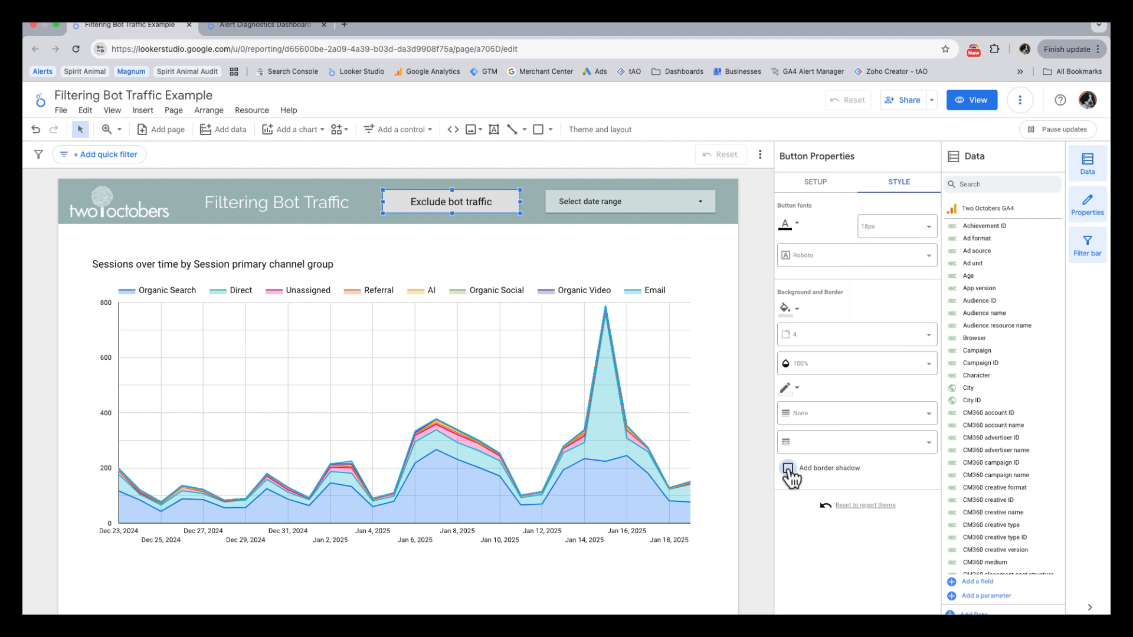
left_click(850, 334)
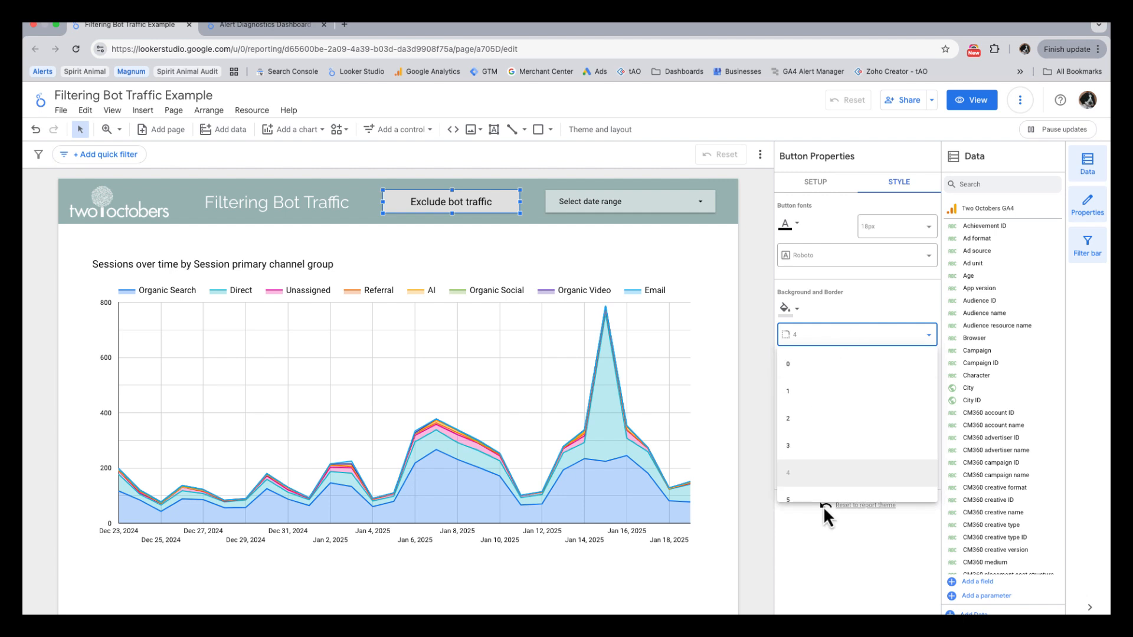
left_click(811, 405)
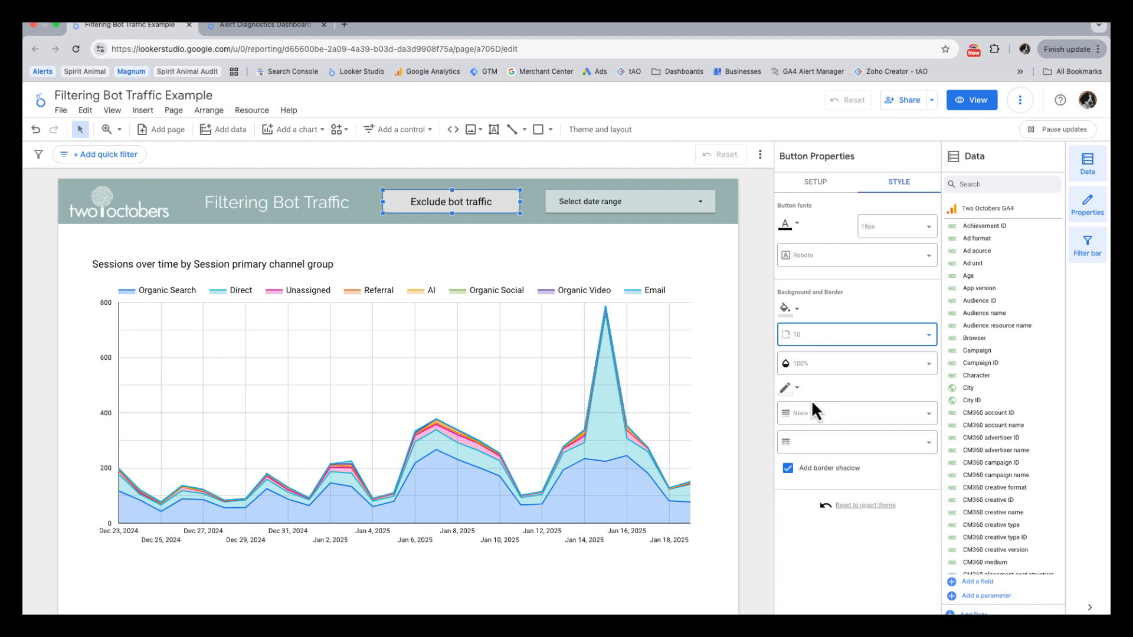
left_click(759, 286)
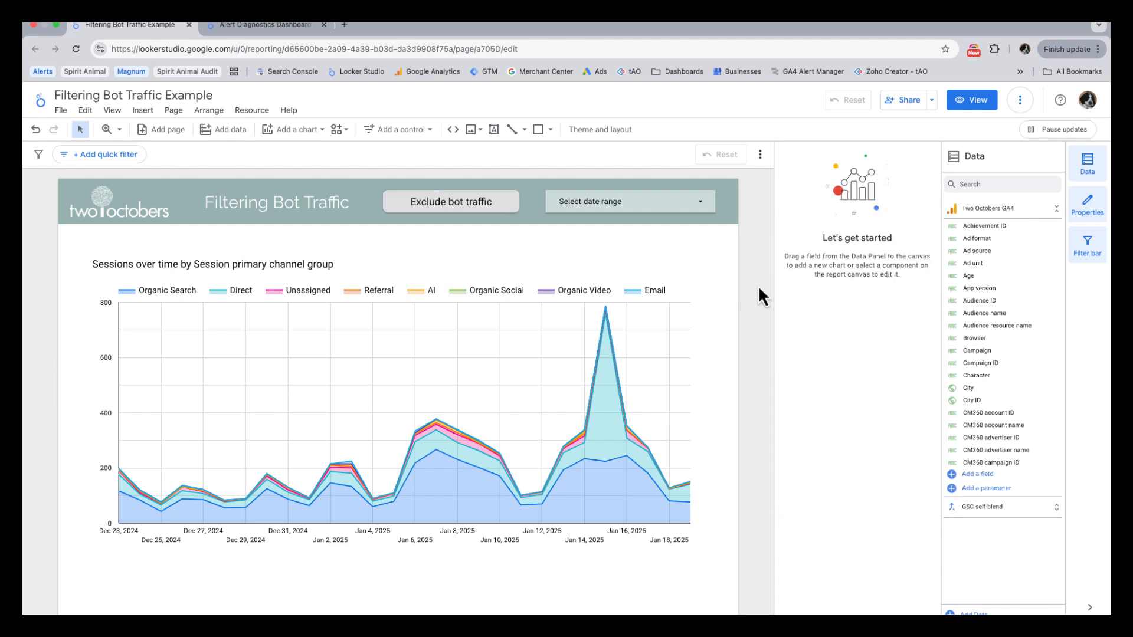
Switch the report to view mode and apply the "Exclude bot traffic" button to filter the chart.
left_click(977, 103)
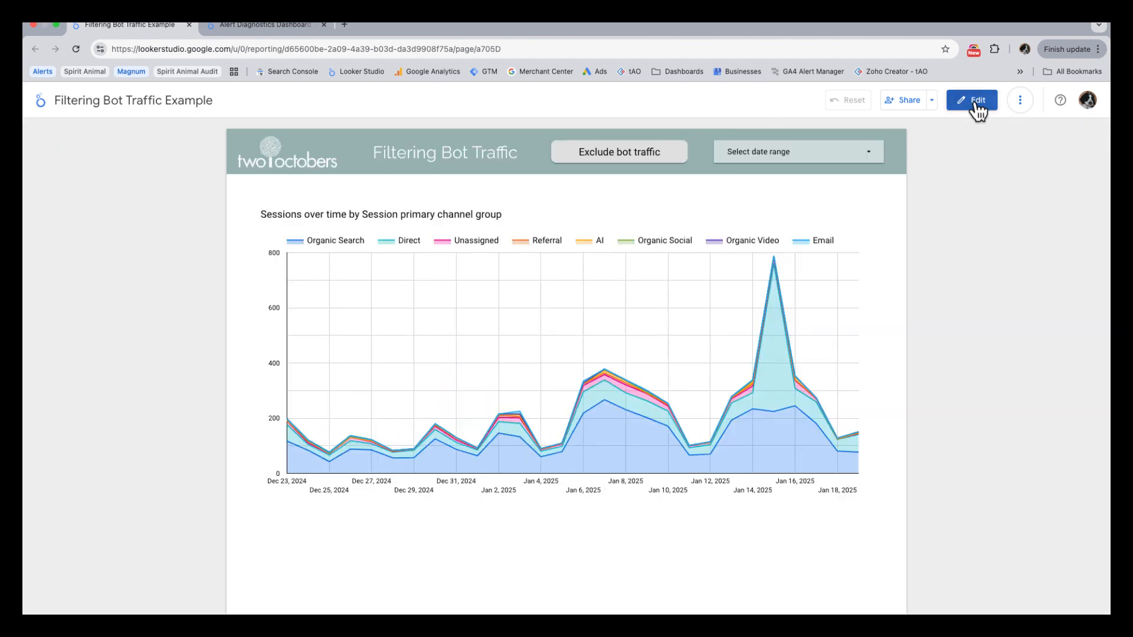
left_click(631, 157)
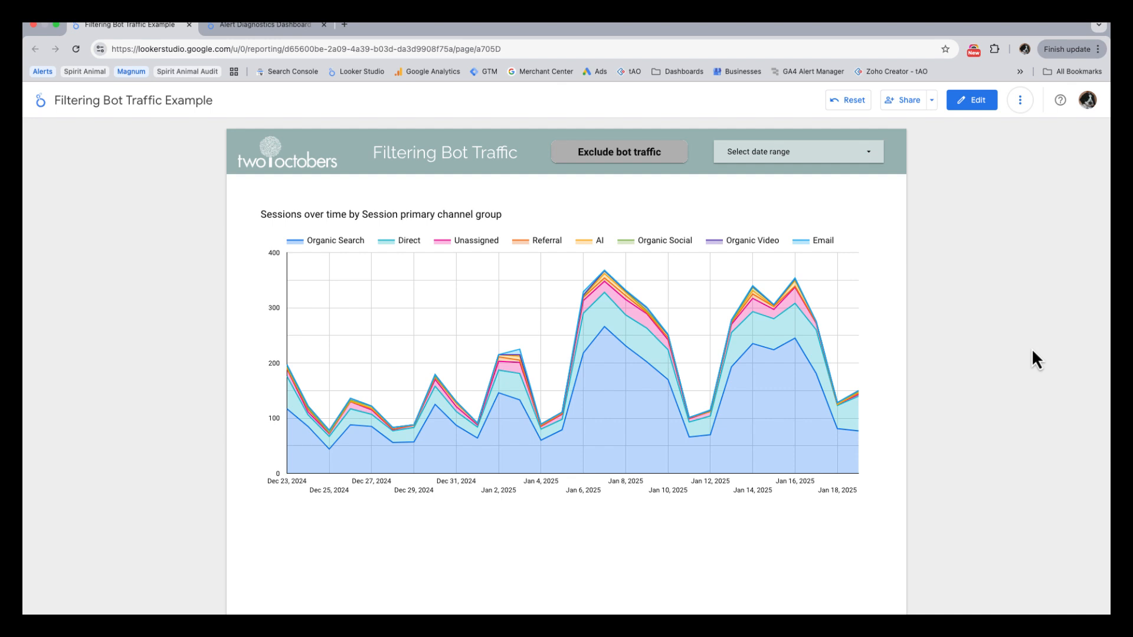
scroll(1032, 350, "down", 1)
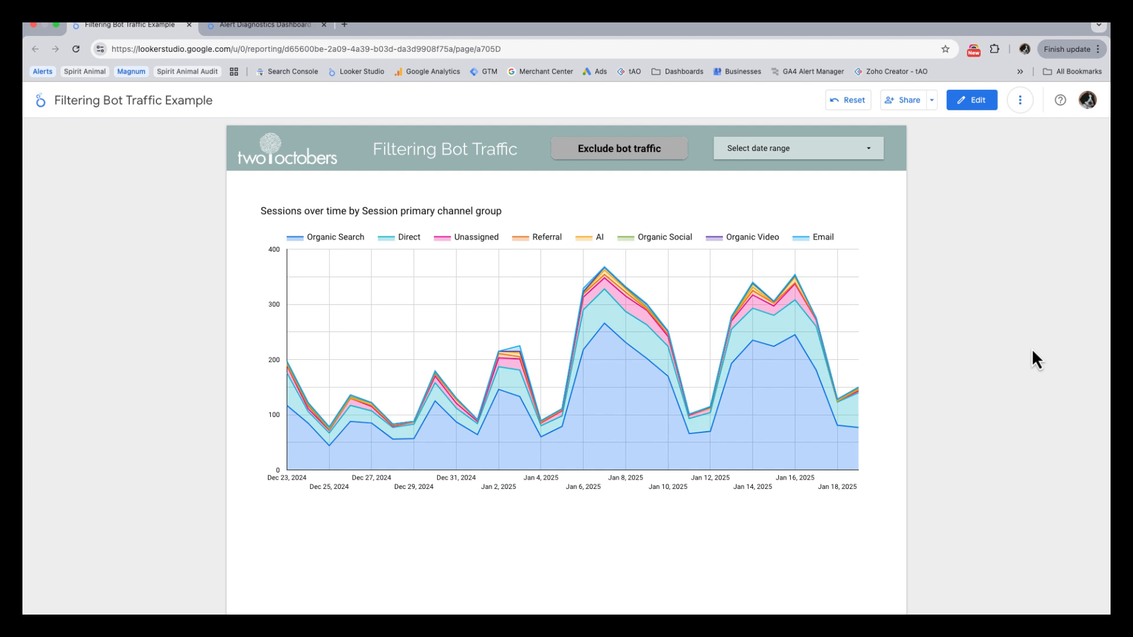
scroll(1031, 351, "up", 1)
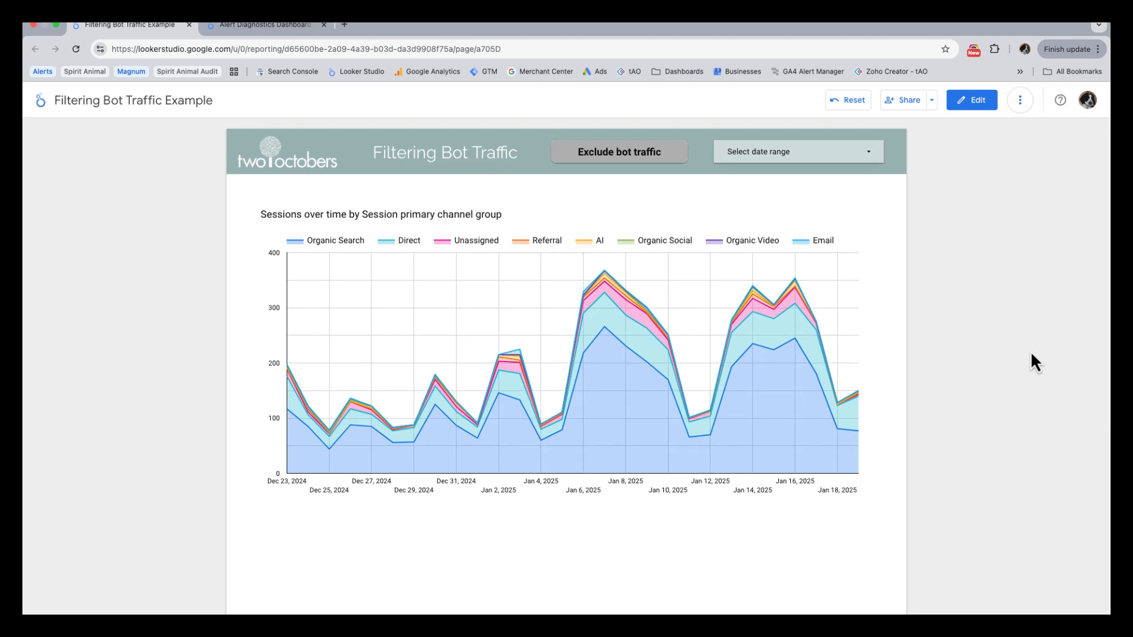
scroll(1036, 352, "up", 1)
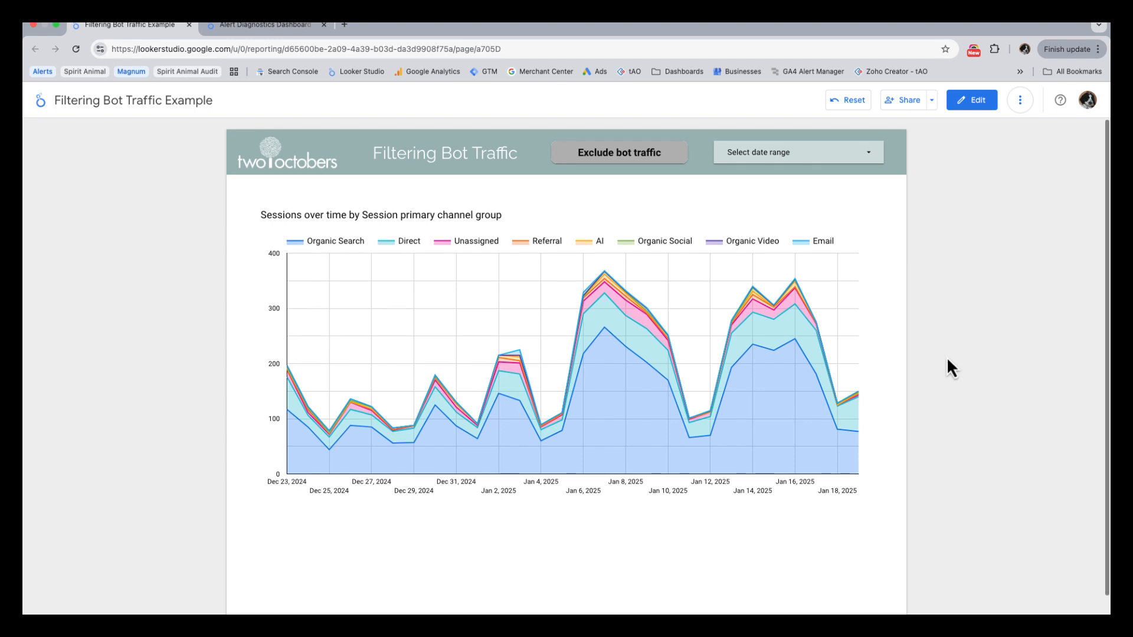